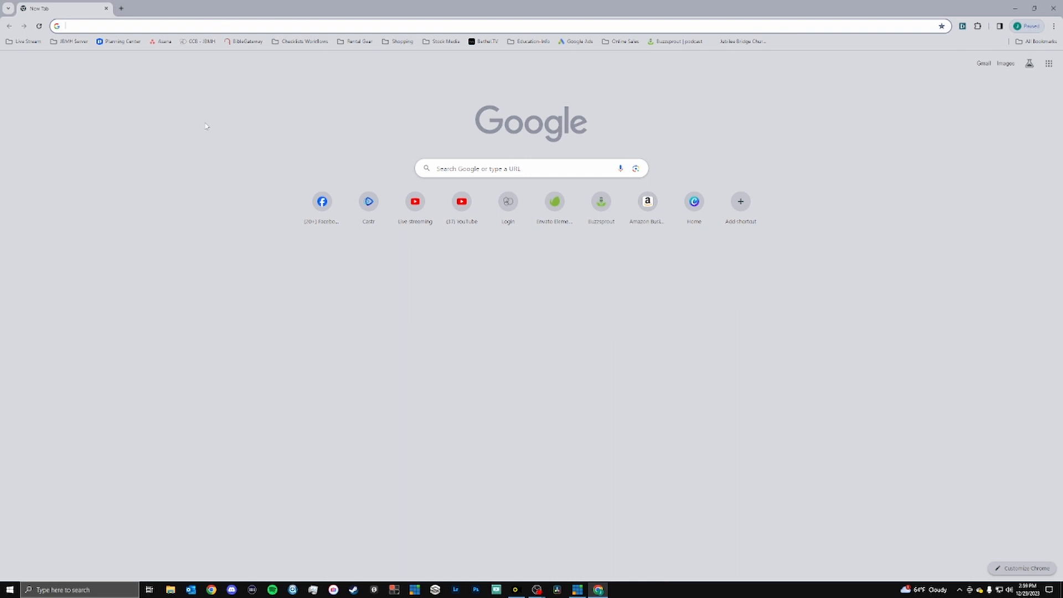
Open two additional blank browser tabs and return to the first tab.
key(ctrl+t)
key(ctrl+t)
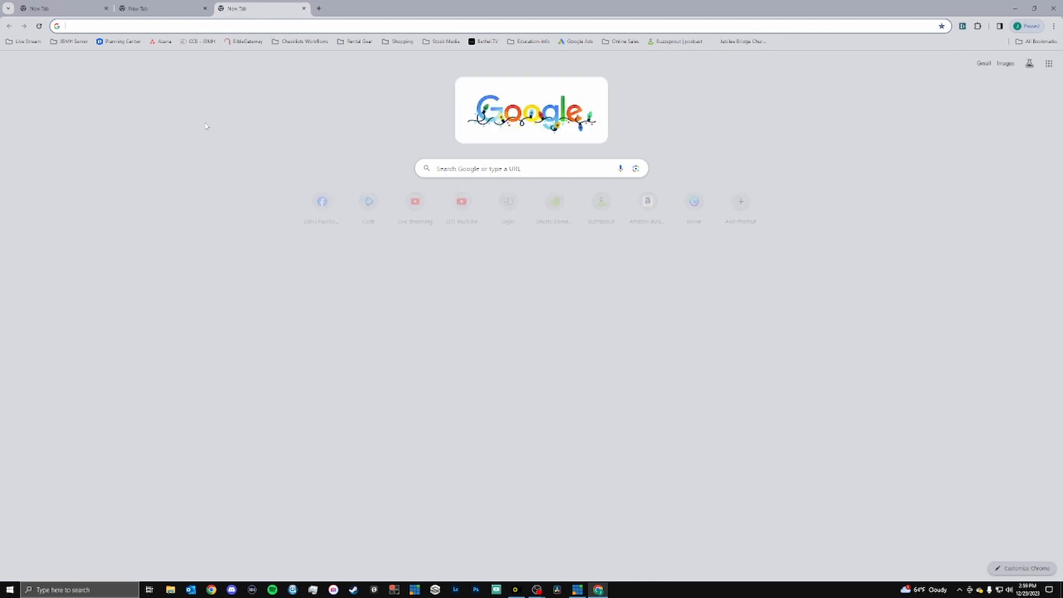
key(ctrl+shift+Tab)
key(ctrl+shift+Tab)
key(ctrl+shift+Tab)
key(ctrl+shift+Tab)
key(ctrl+shift+Tab)
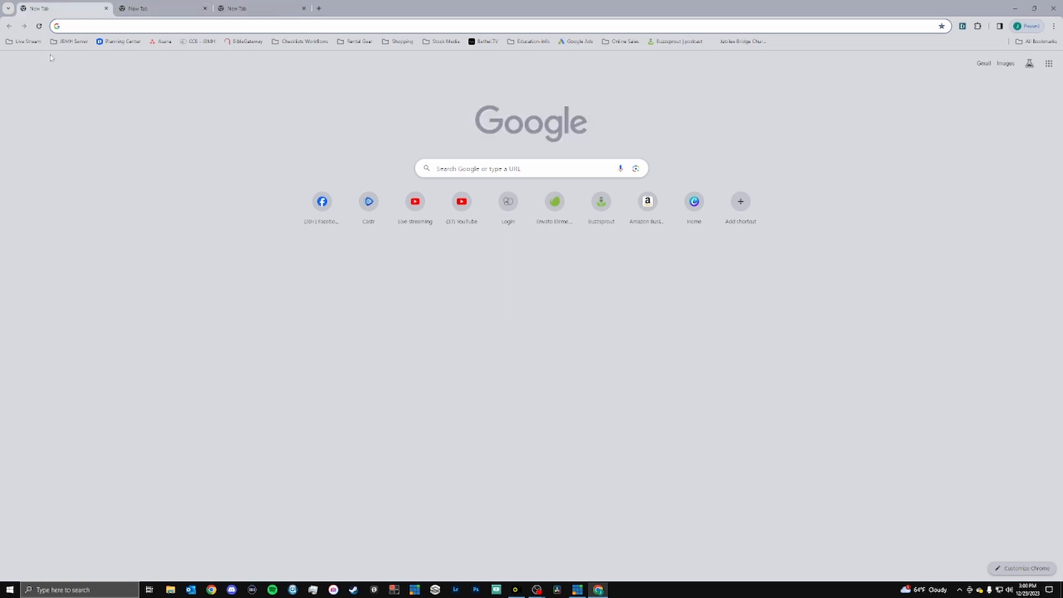
Open the Castr bookmark from the Live Stream folder in the first browser tab.
click(25, 42)
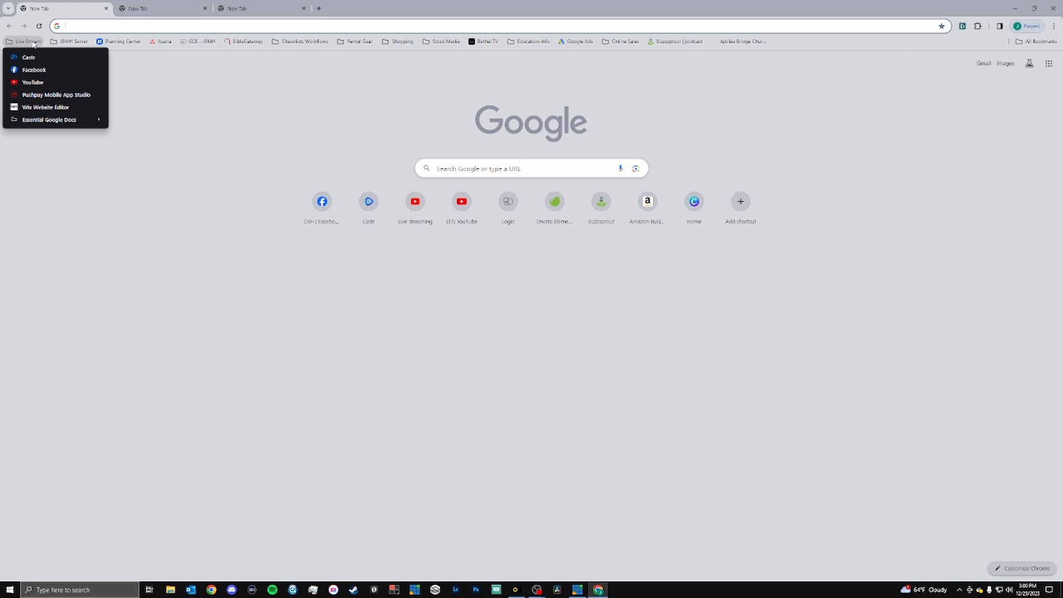
click(133, 8)
click(48, 5)
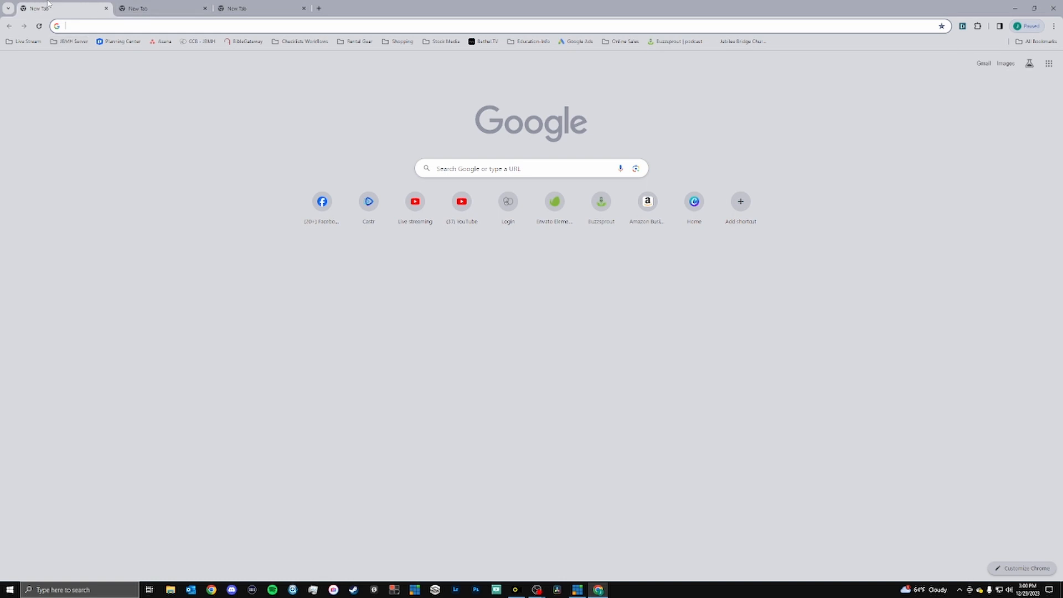
click(19, 44)
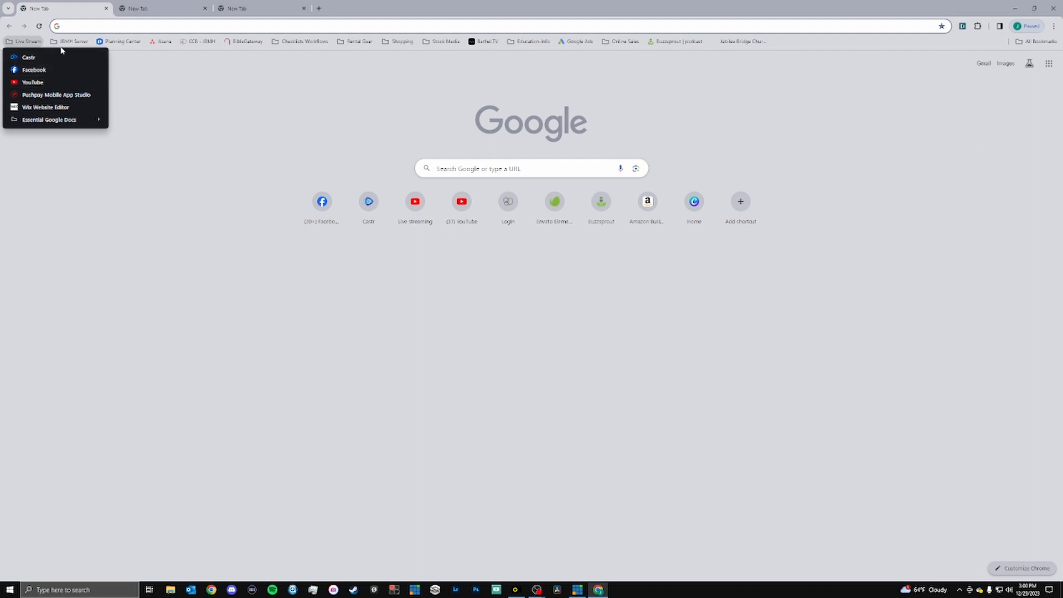
click(158, 80)
click(23, 41)
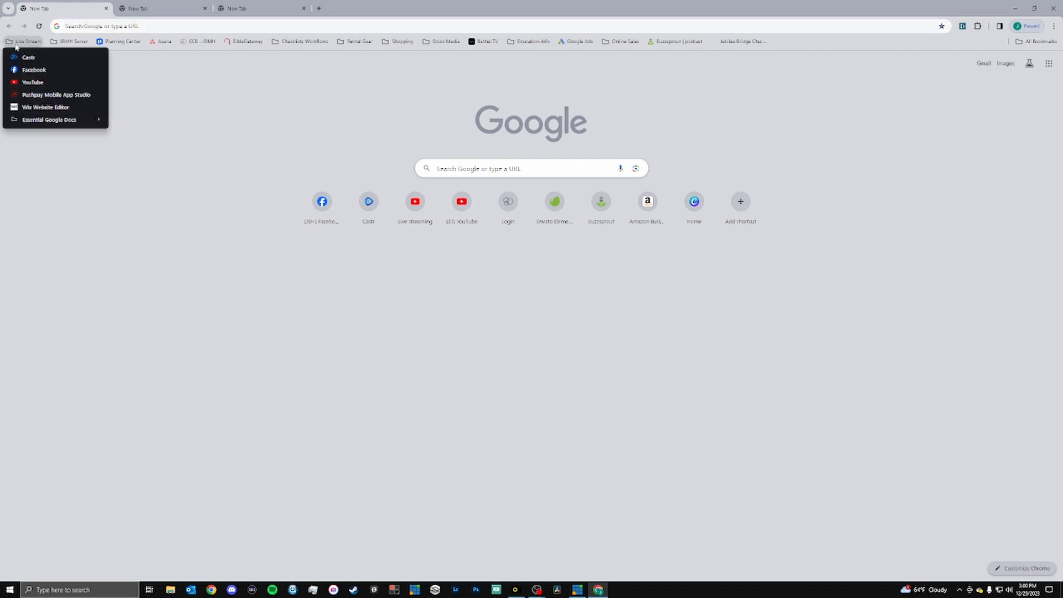
click(41, 59)
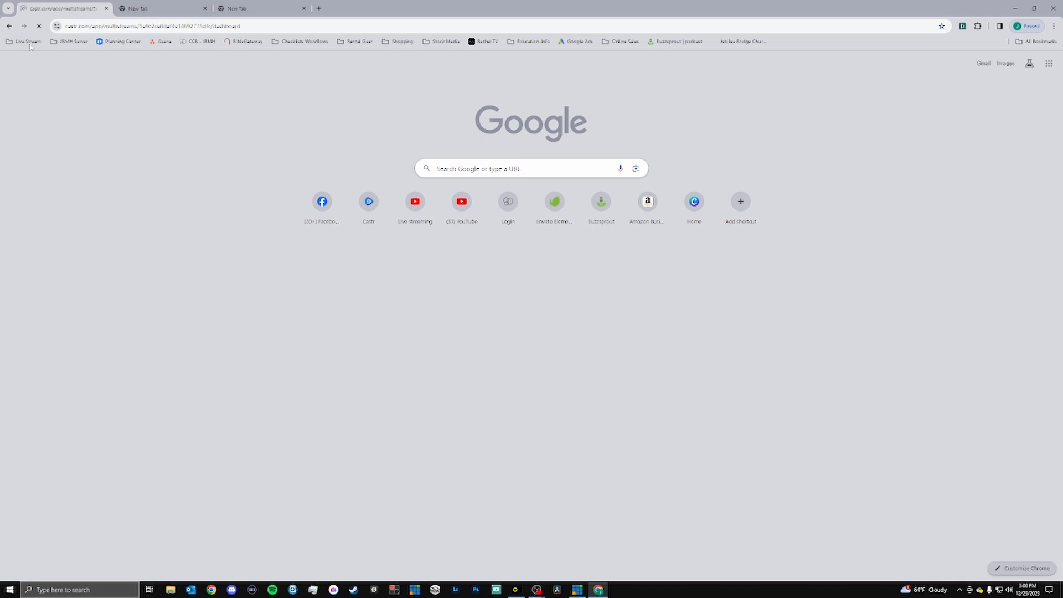
click(23, 41)
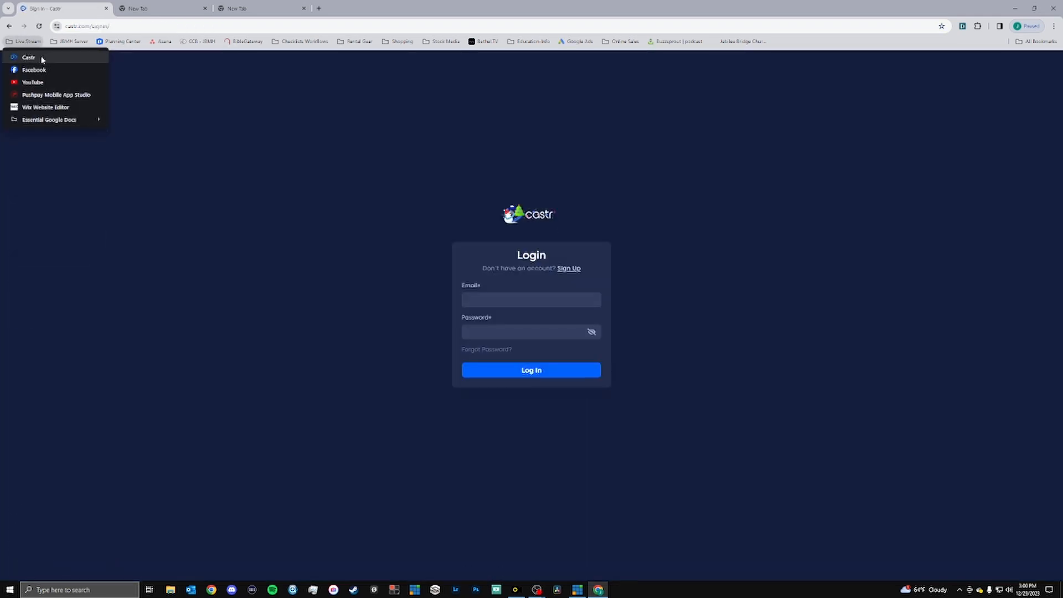
click(195, 107)
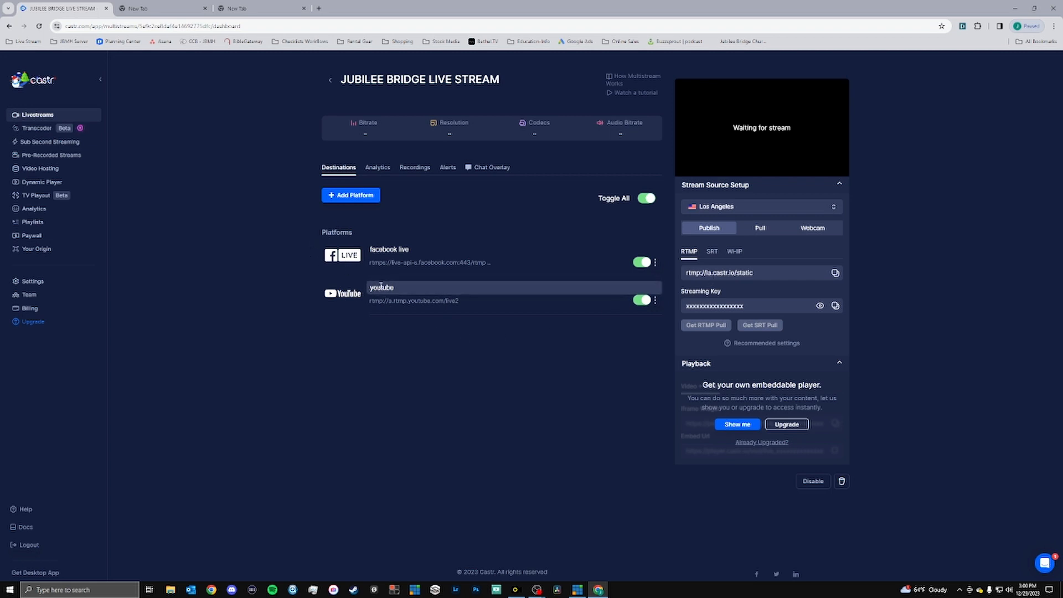
Open the Facebook bookmark in the second tab and the YouTube bookmark in the third, both from the Live Stream folder.
click(156, 8)
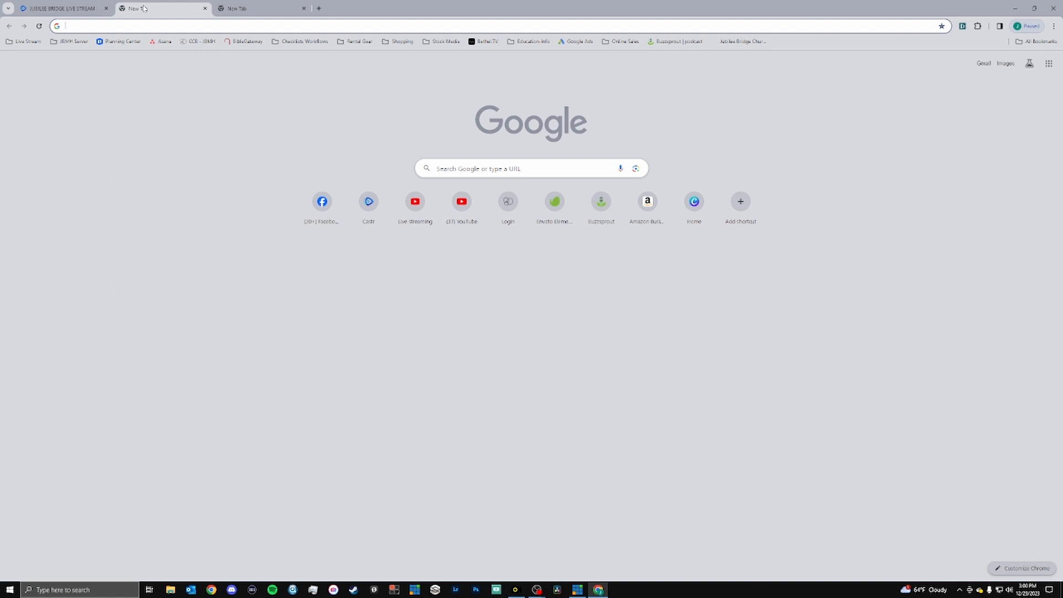
click(27, 41)
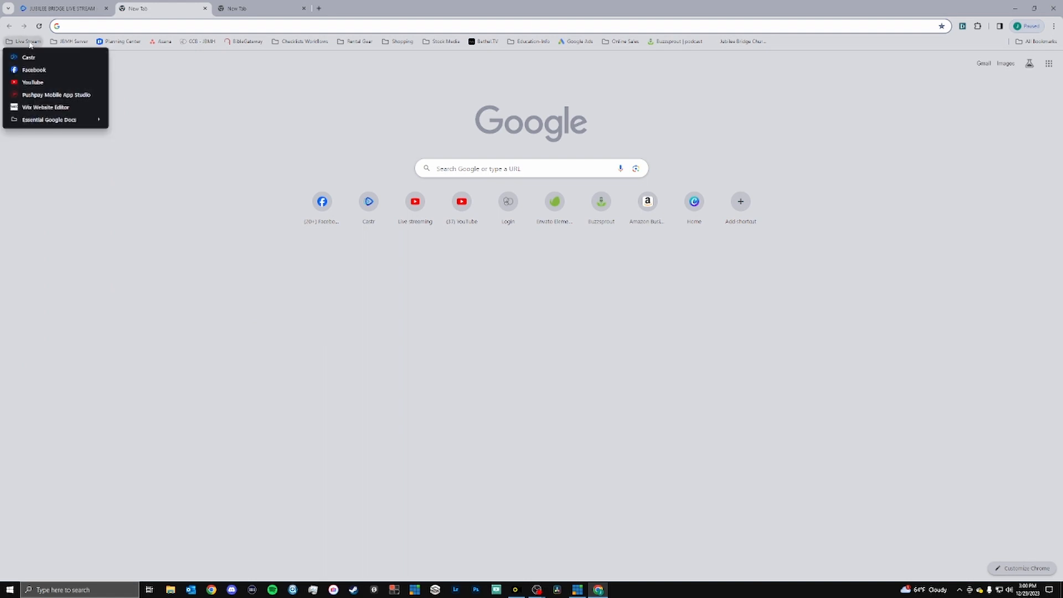
click(36, 70)
click(224, 6)
click(28, 42)
click(38, 84)
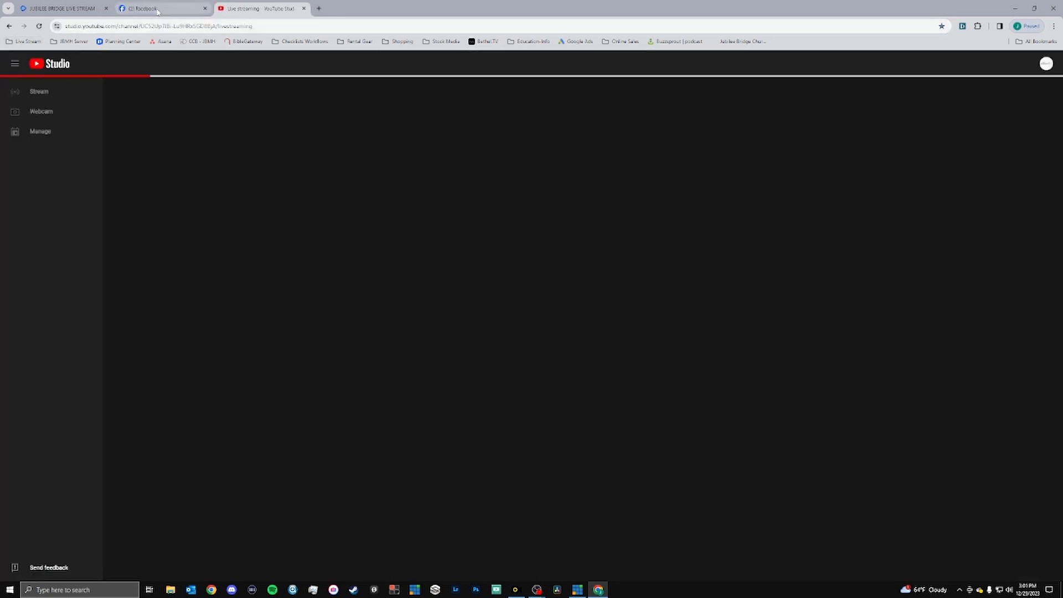
Look through the recent live stream posts on the Jubilee Bridge Facebook page.
click(158, 9)
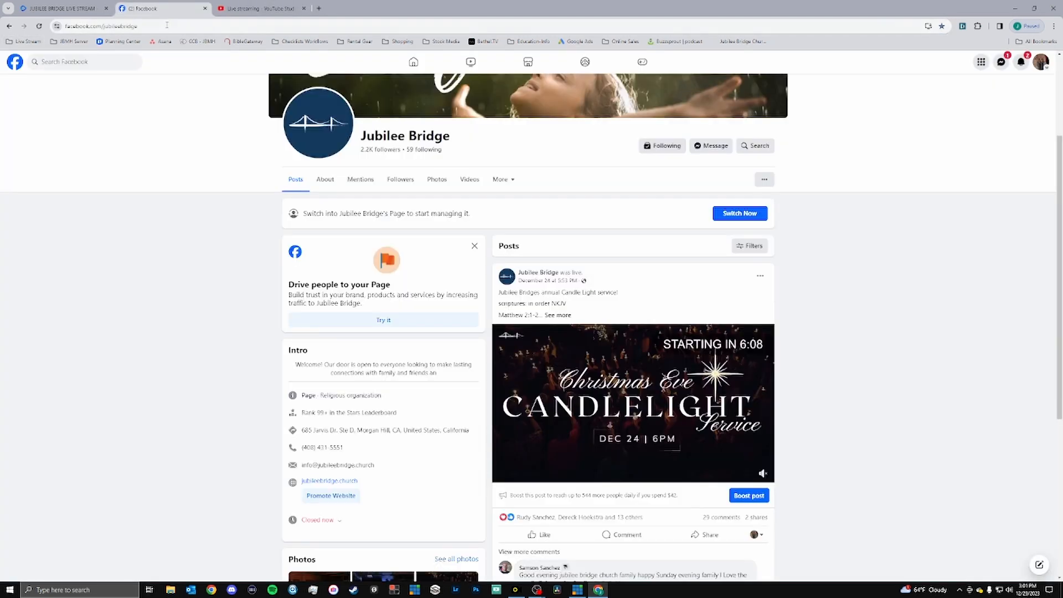
scroll(512, 226, down, 3)
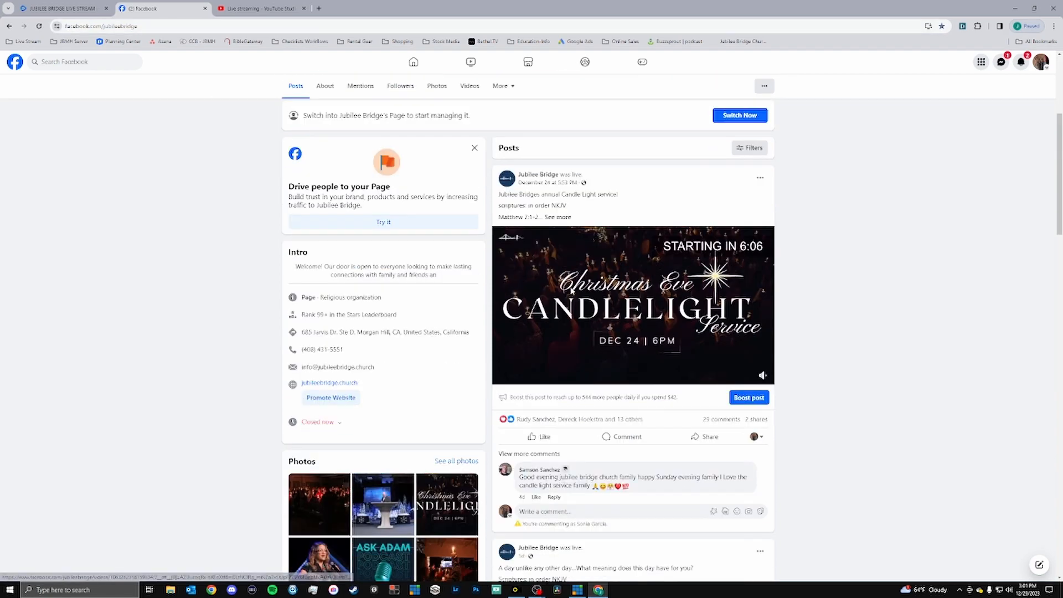
scroll(518, 249, up, 3)
scroll(520, 268, down, 8)
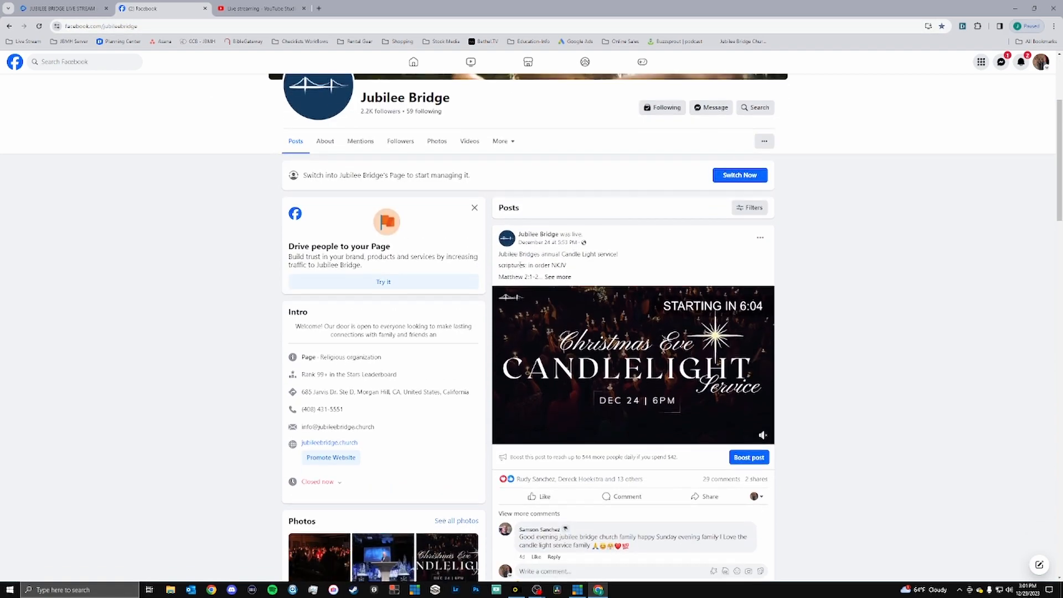
scroll(520, 265, down, 8)
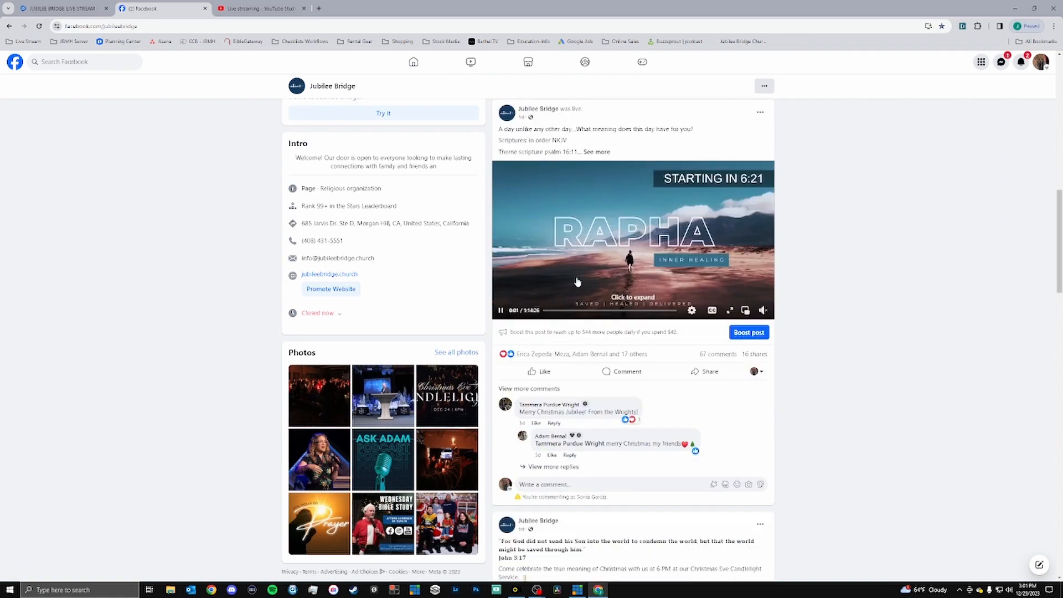
scroll(571, 311, down, 4)
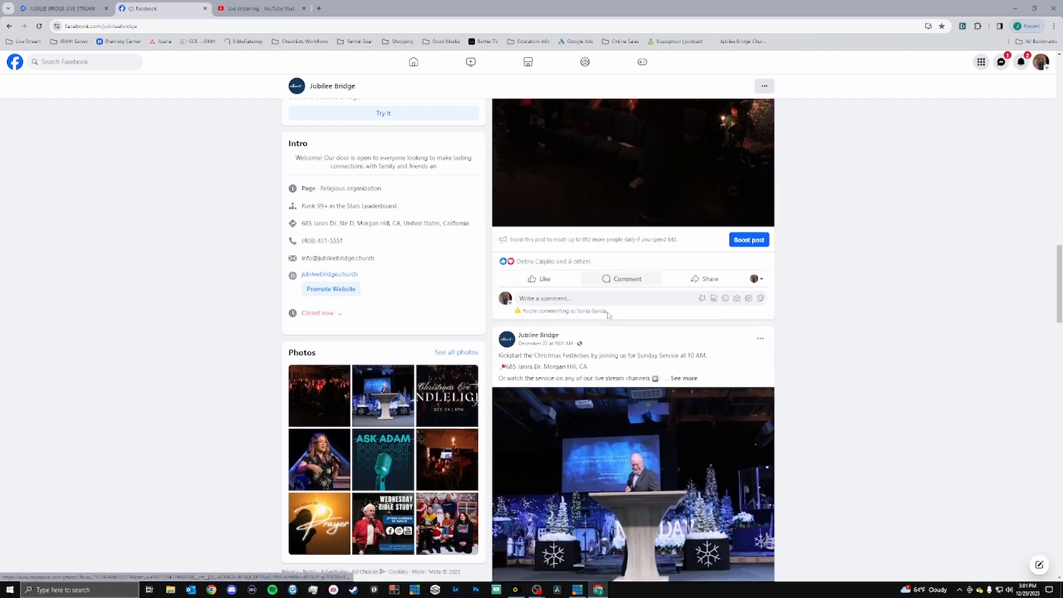
scroll(587, 312, up, 20)
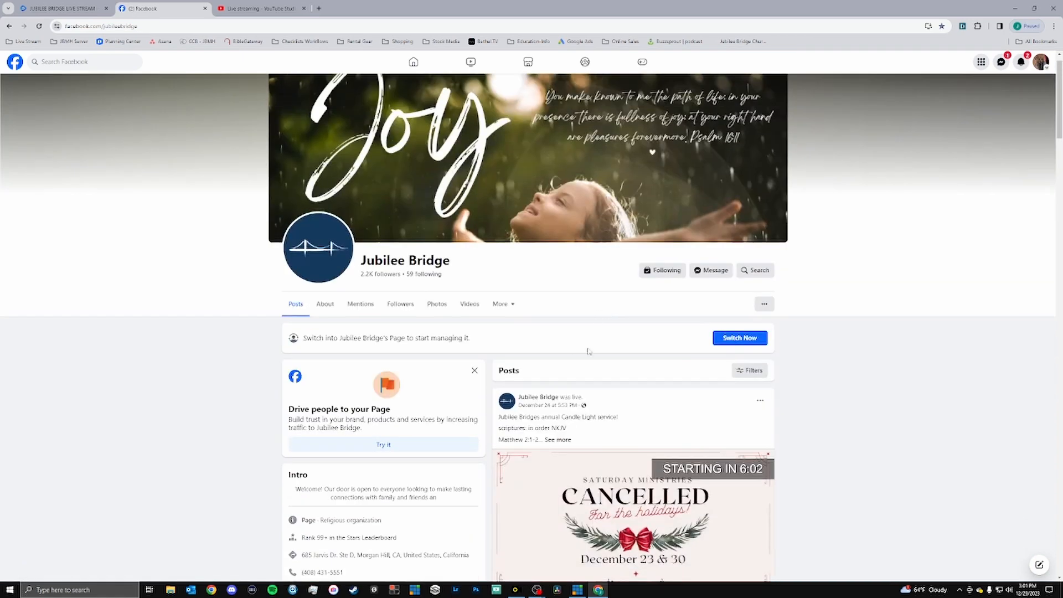
scroll(465, 293, down, 6)
scroll(464, 288, down, 7)
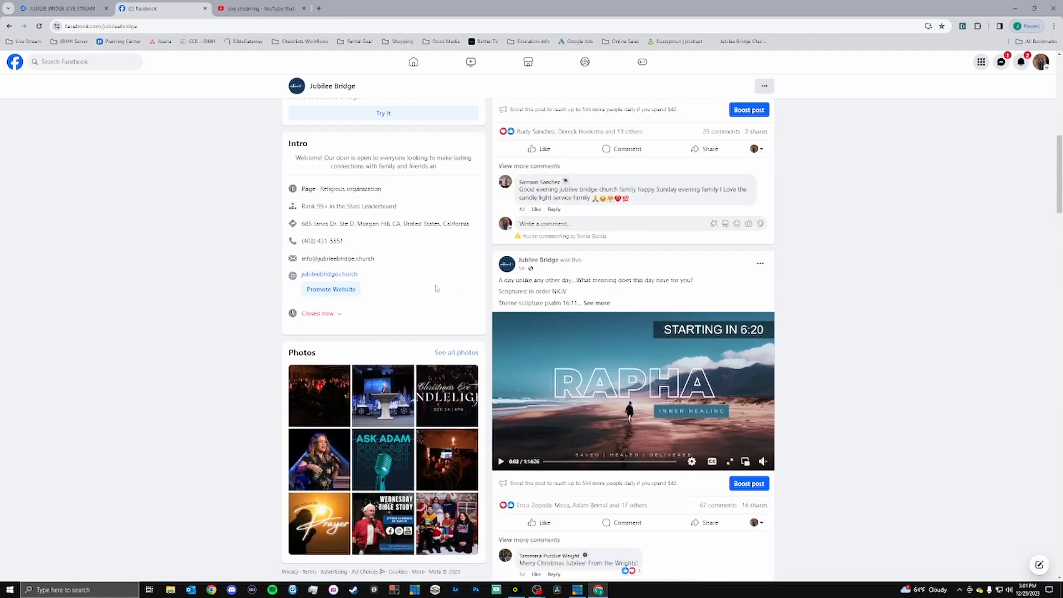
scroll(842, 323, up, 9)
scroll(830, 320, up, 4)
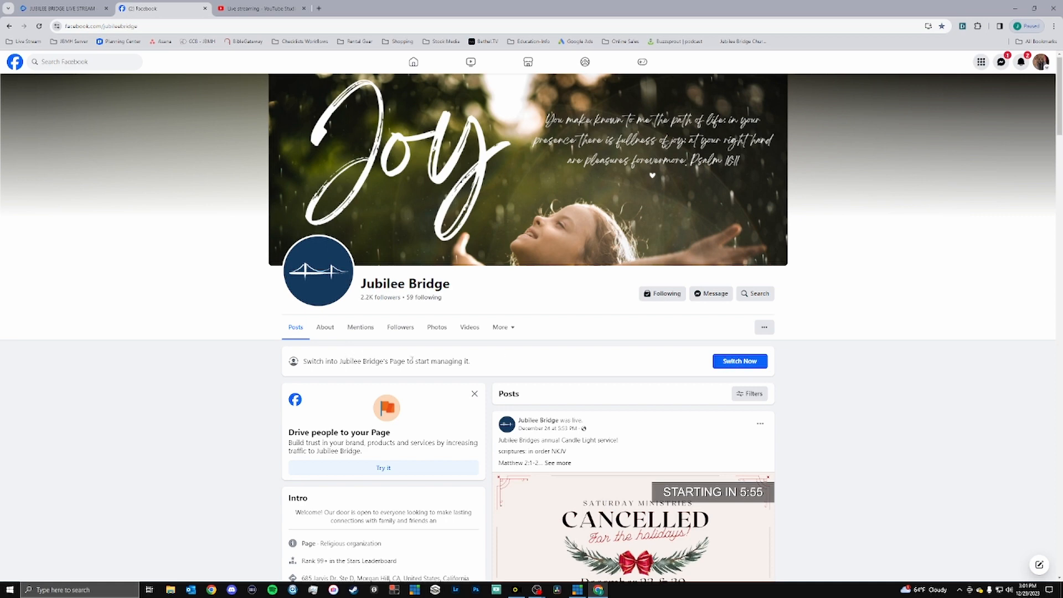
Switch into the Jubilee Bridge Facebook page's profile to manage it.
click(713, 365)
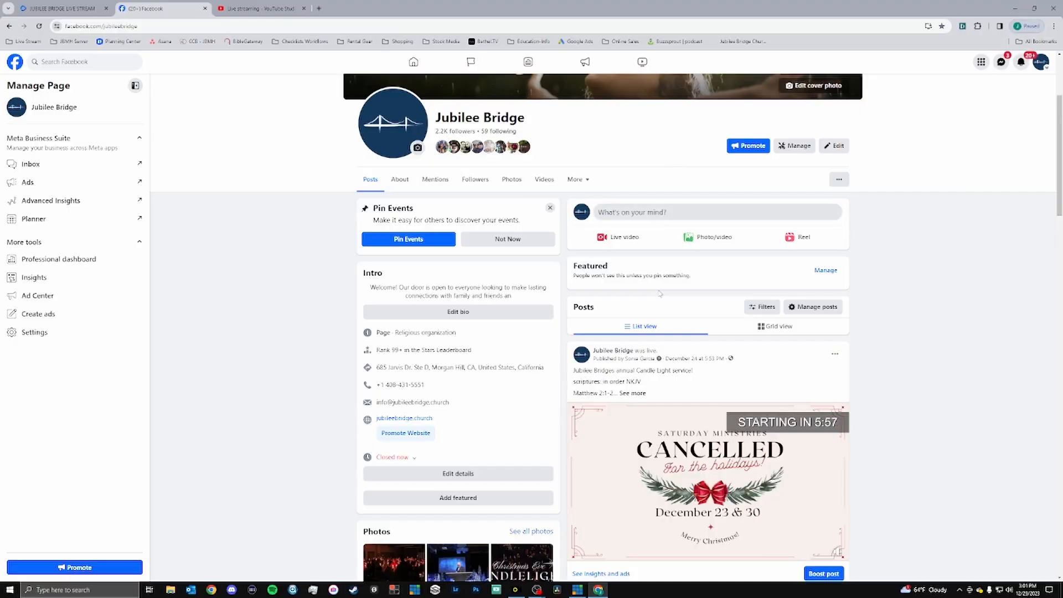
scroll(587, 310, up, 3)
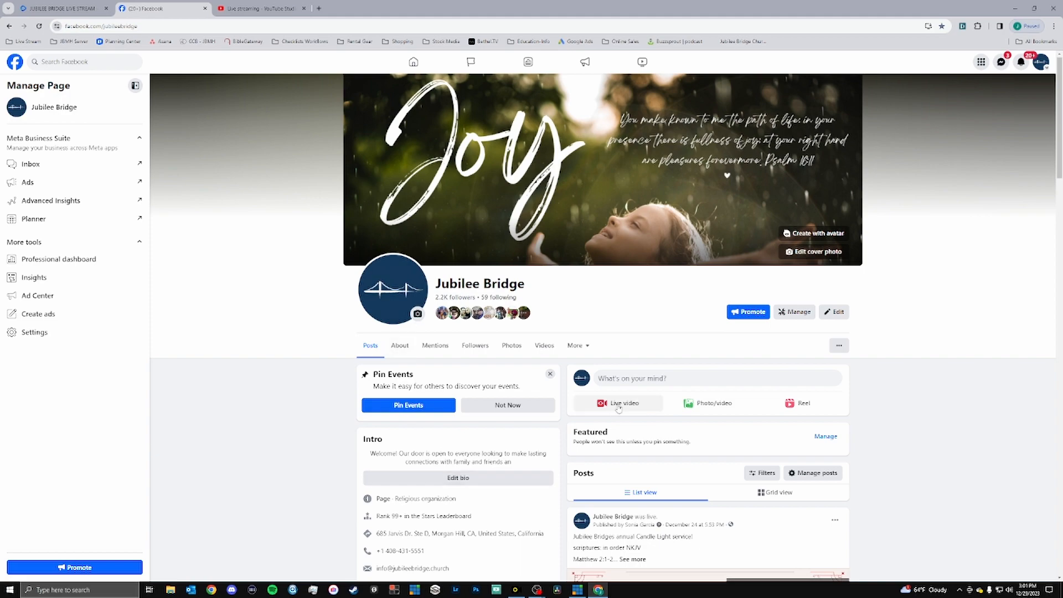
Arrange the browser and the OBS default-profile window side by side, and bring up the Yellow Duck window.
drag(573, 14, 2, 177)
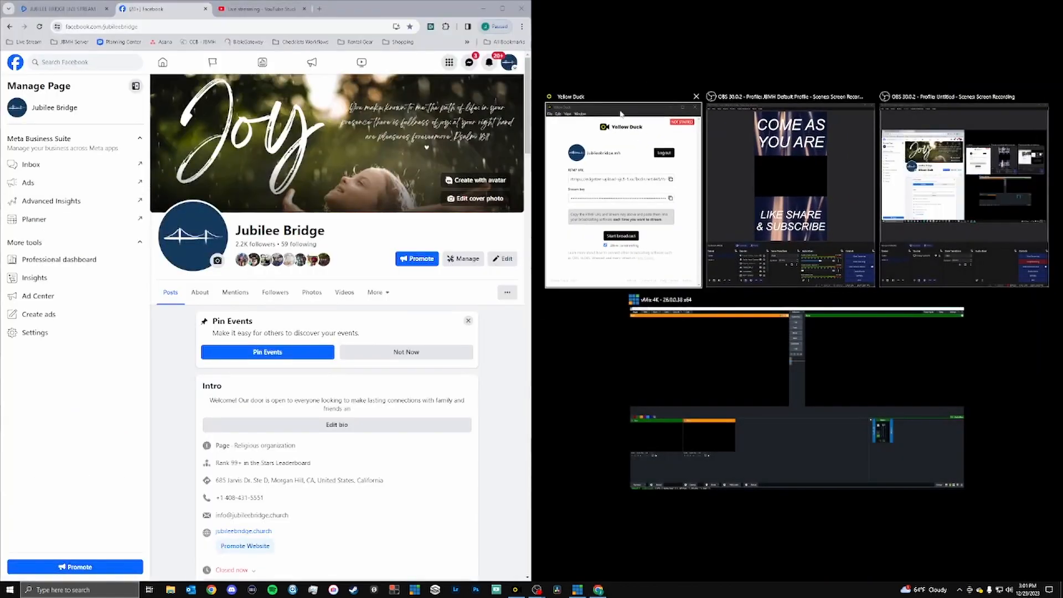
click(776, 202)
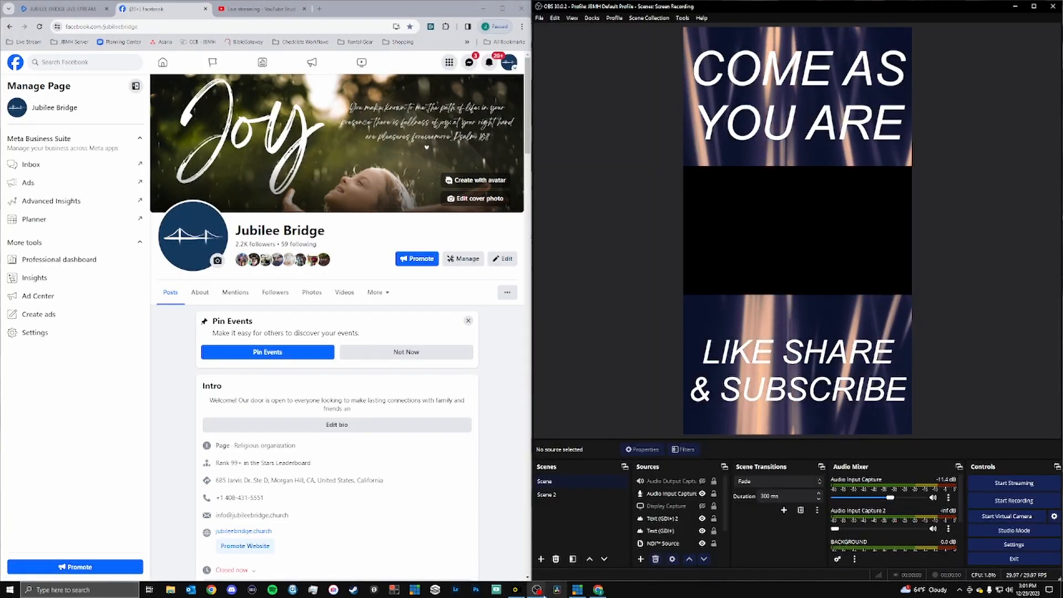
click(514, 590)
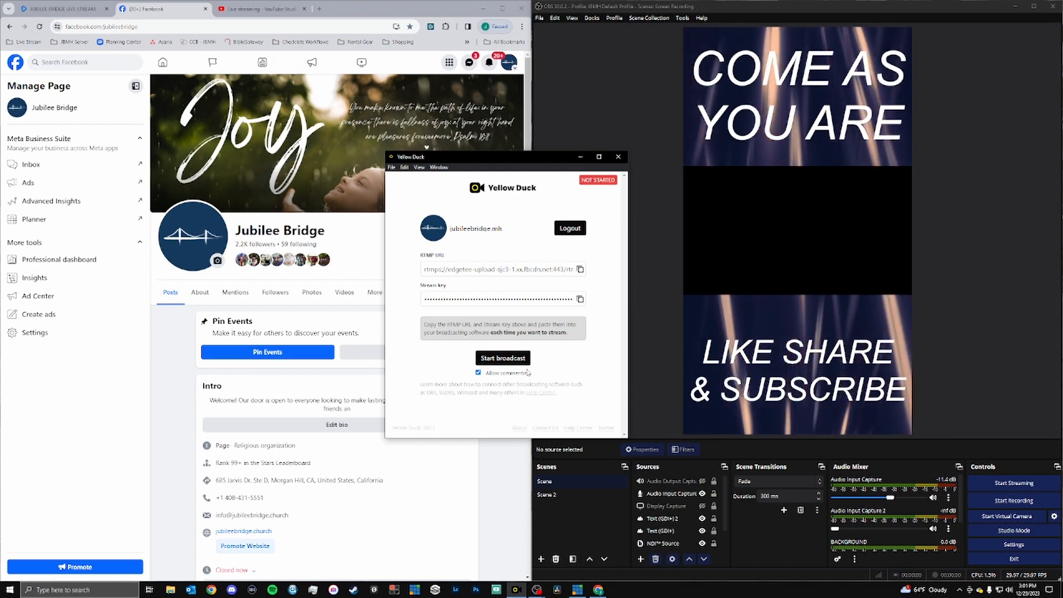
Start a live video from the Jubilee Bridge Facebook page and choose Go live to reach its stream setup.
click(355, 382)
scroll(351, 363, down, 3)
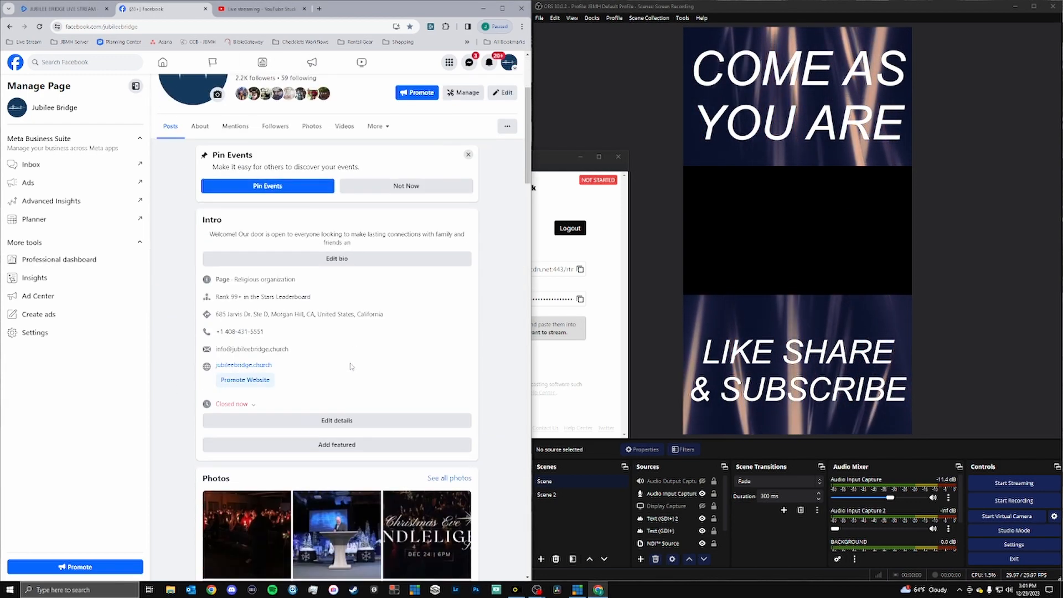
scroll(350, 366, down, 10)
click(248, 283)
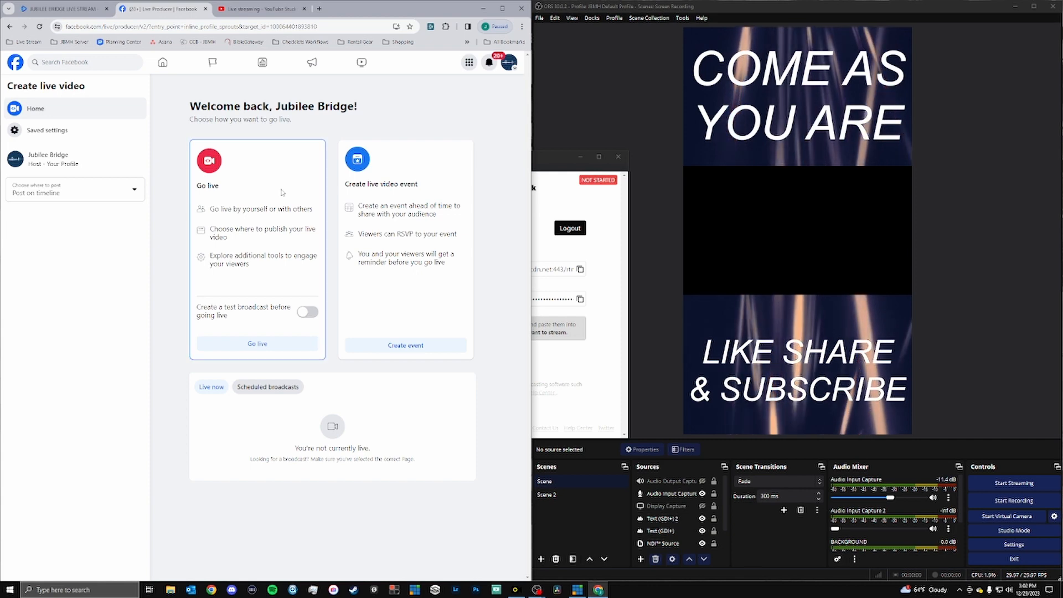
click(252, 340)
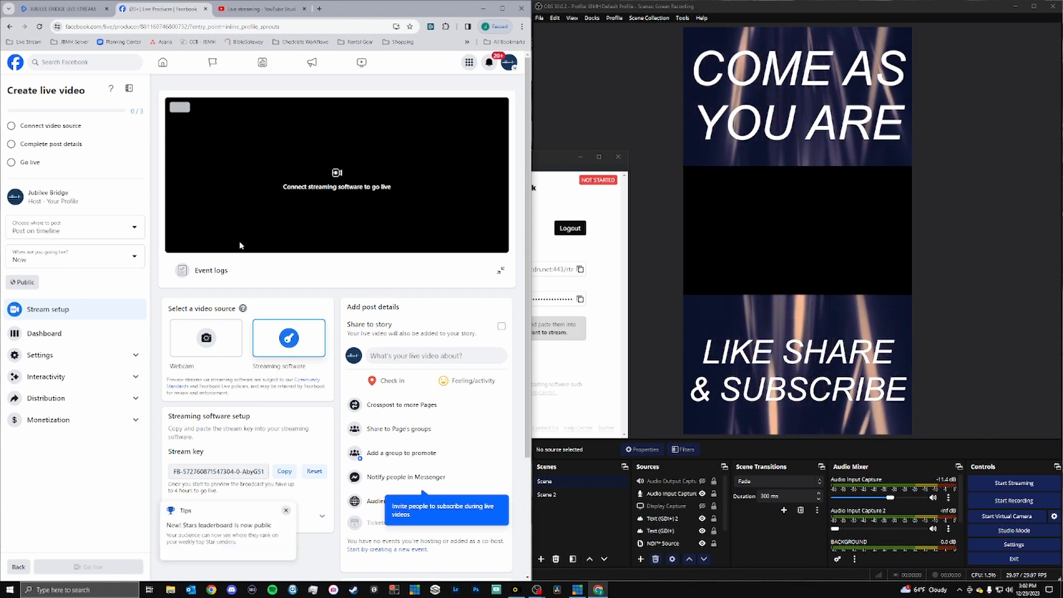
Switch to the YouTube live streaming page and maximize the browser window.
click(271, 9)
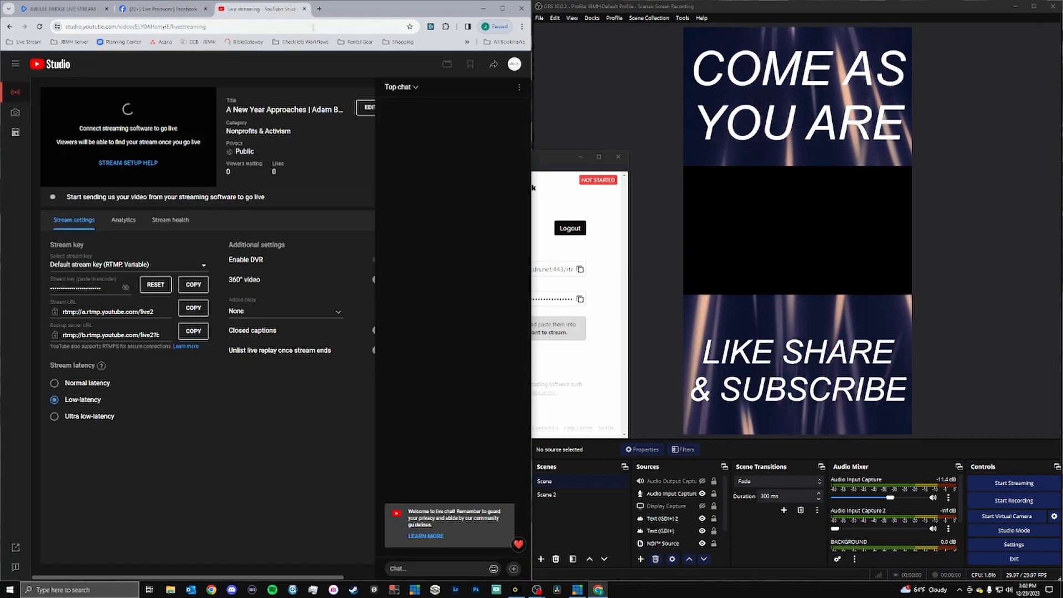
mouse_move(362, 16)
mouse_down()
mouse_move(362, 28)
mouse_move(362, 1)
mouse_up()
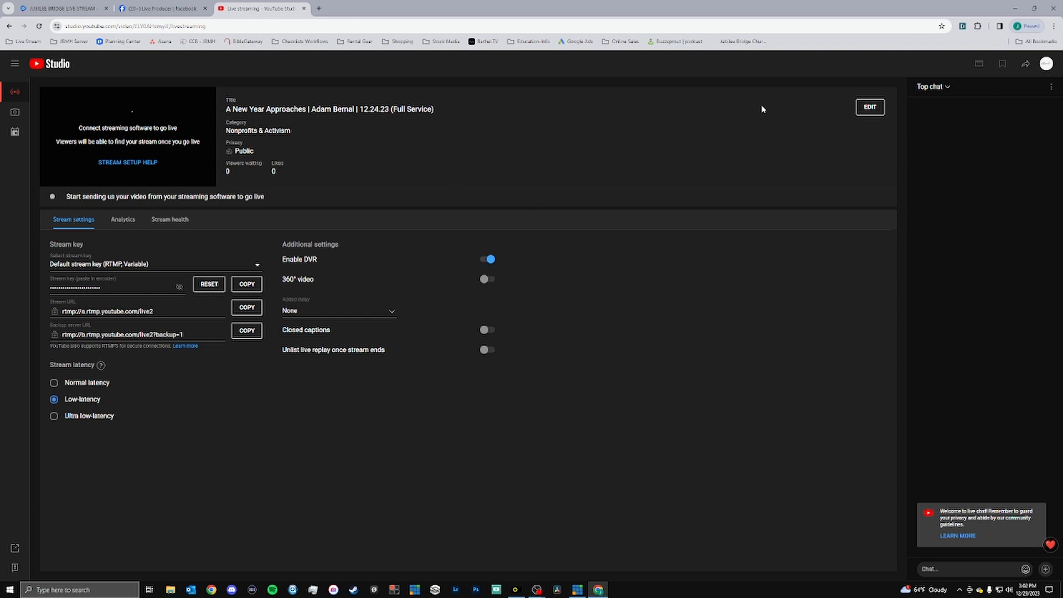
click(869, 106)
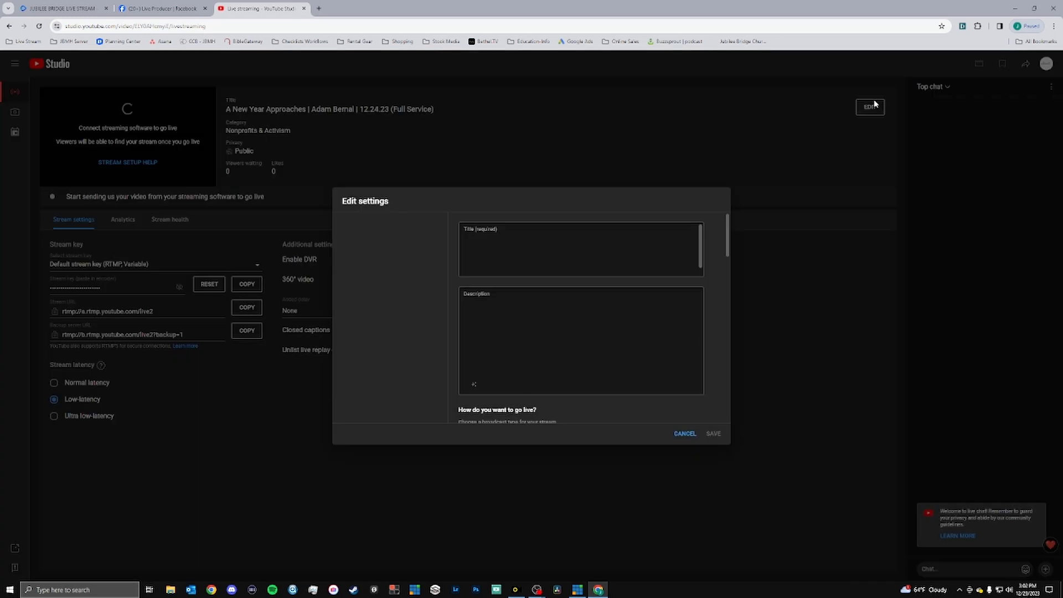
click(196, 10)
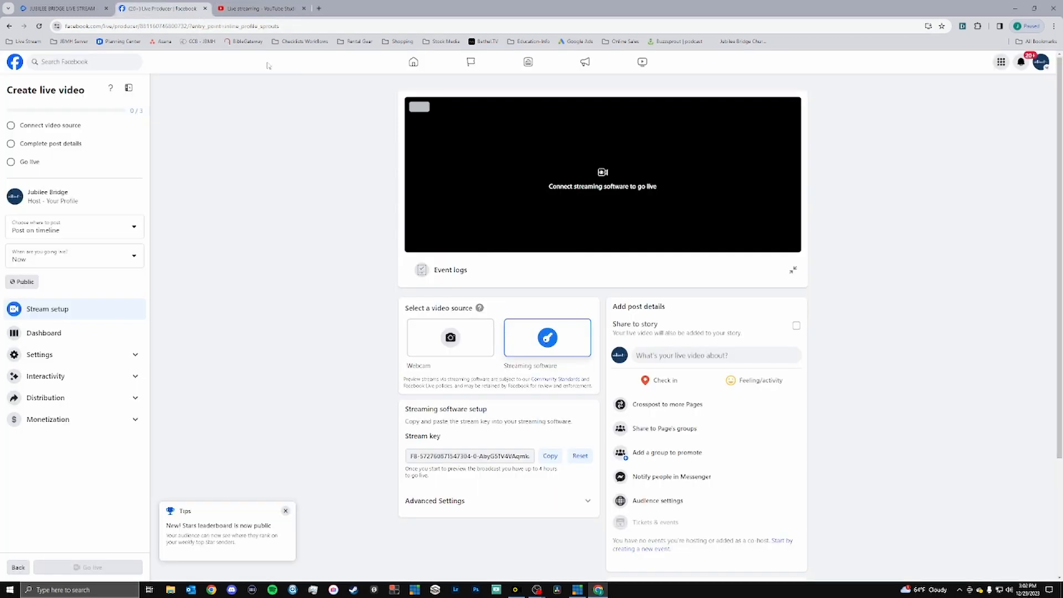
click(260, 9)
click(685, 434)
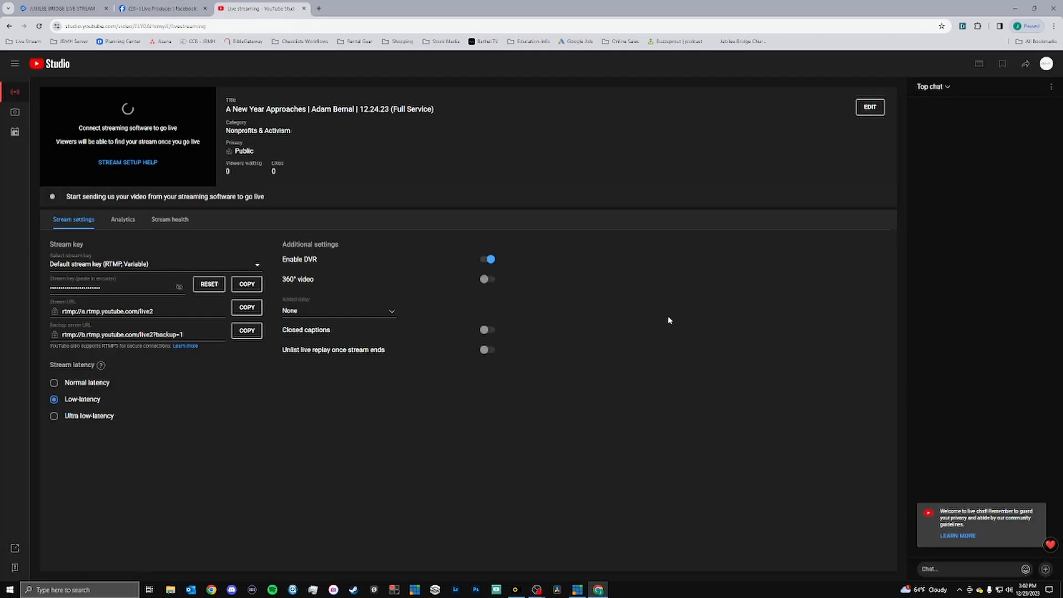
Open the YouTube stream's details for editing and review its title, description and thumbnail.
click(868, 109)
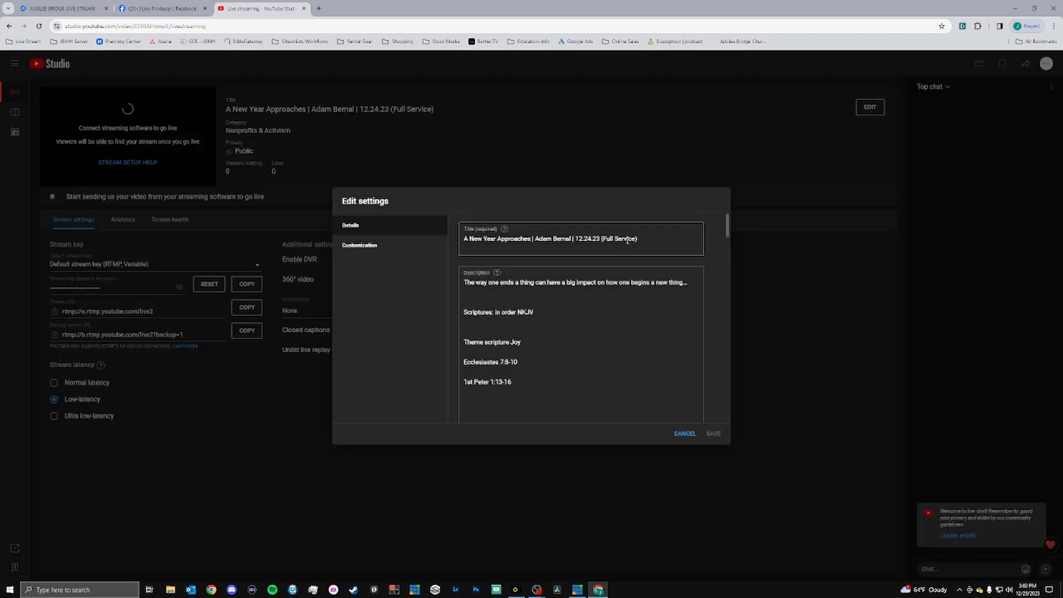
scroll(562, 340, down, 4)
scroll(560, 338, down, 5)
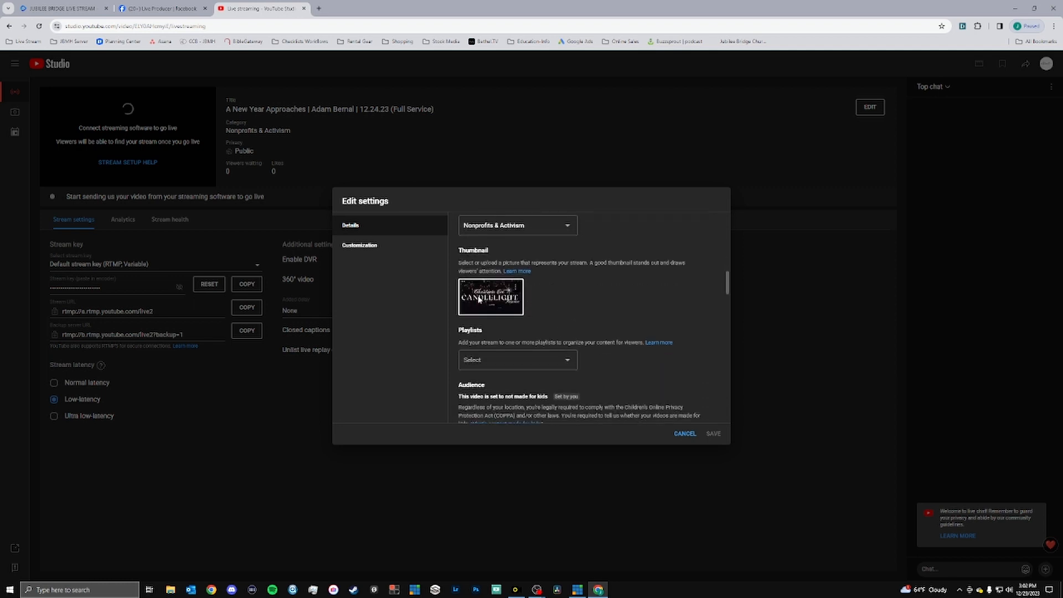
scroll(565, 368, up, 9)
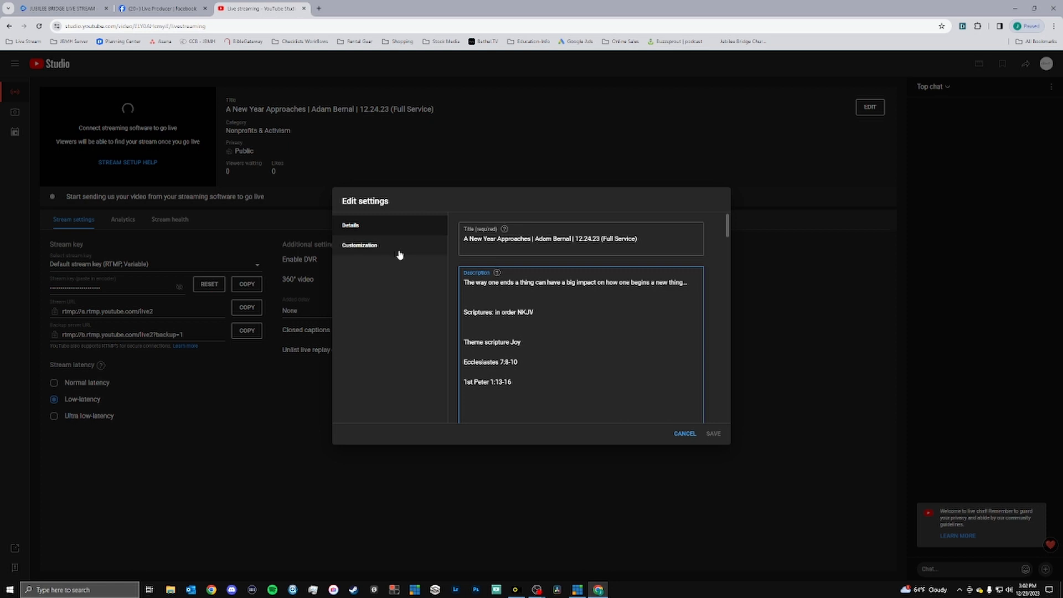
Examine the required title and description fields in the Facebook live video's post form, and close the form.
click(181, 4)
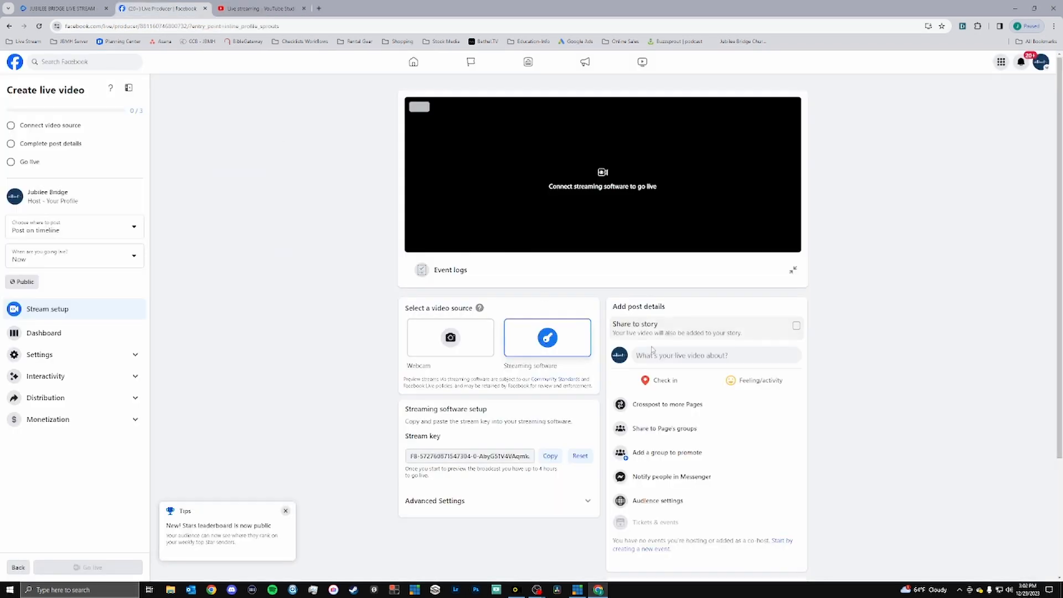
click(692, 355)
click(617, 215)
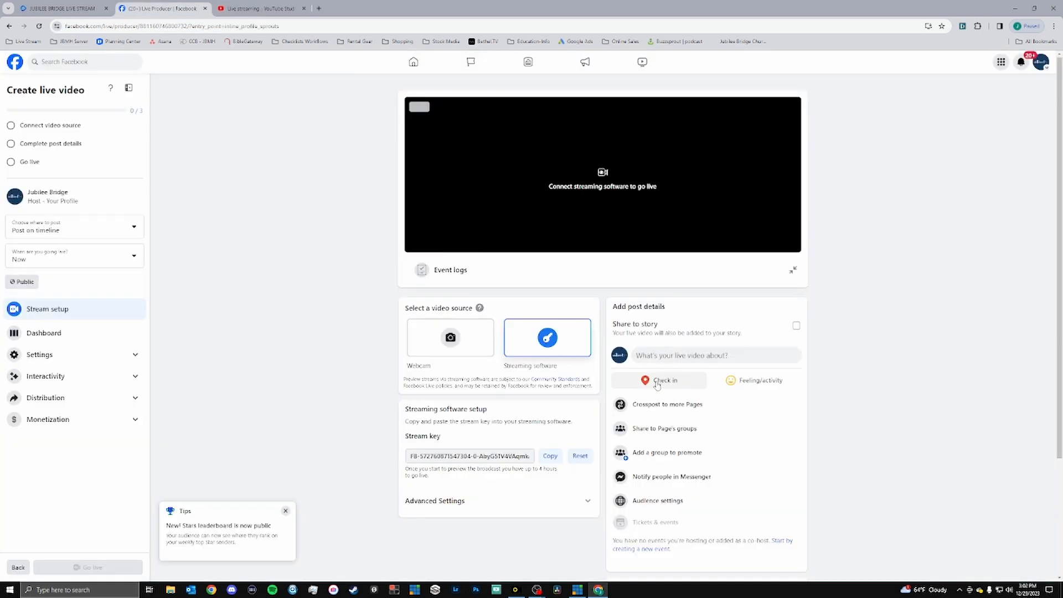
click(695, 360)
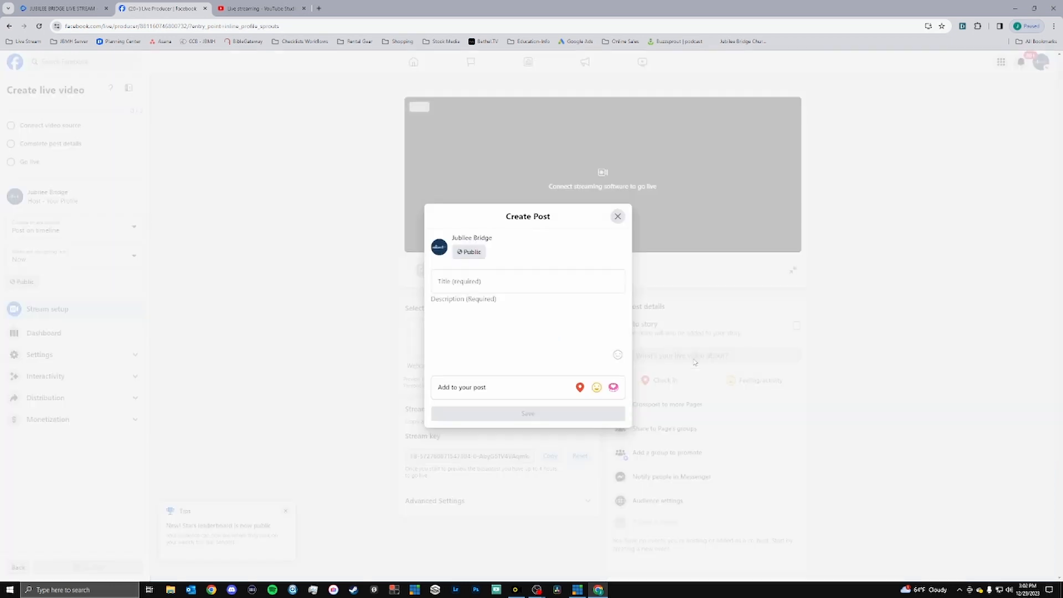
click(501, 281)
click(489, 313)
click(492, 287)
click(461, 310)
click(471, 285)
click(463, 302)
click(453, 286)
click(456, 305)
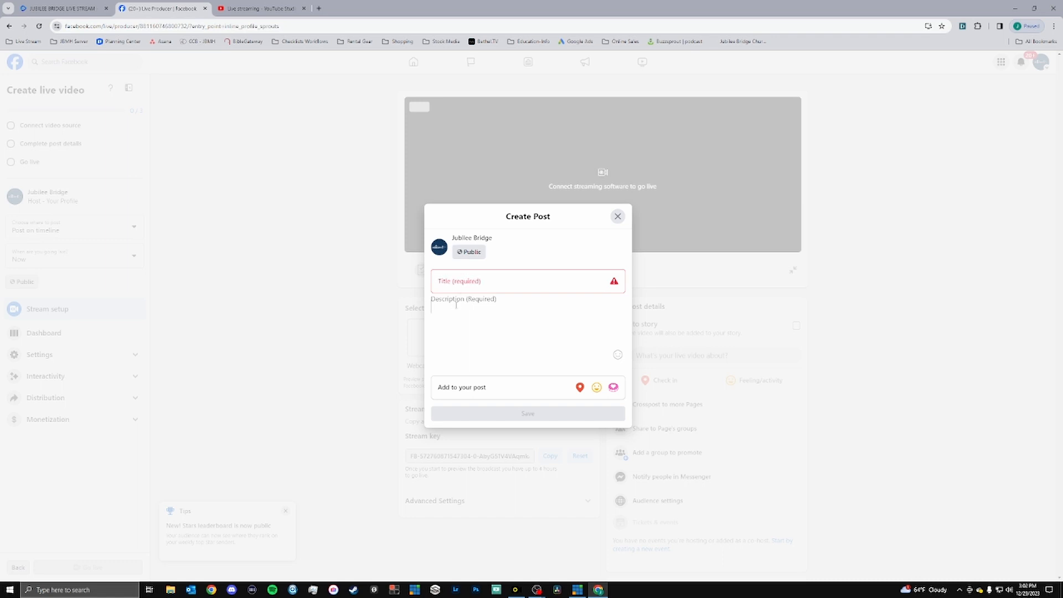
click(457, 285)
click(452, 313)
click(452, 287)
click(453, 306)
click(455, 286)
click(618, 216)
Check the YouTube stream's details once more and reopen the Facebook live video's post form.
click(275, 11)
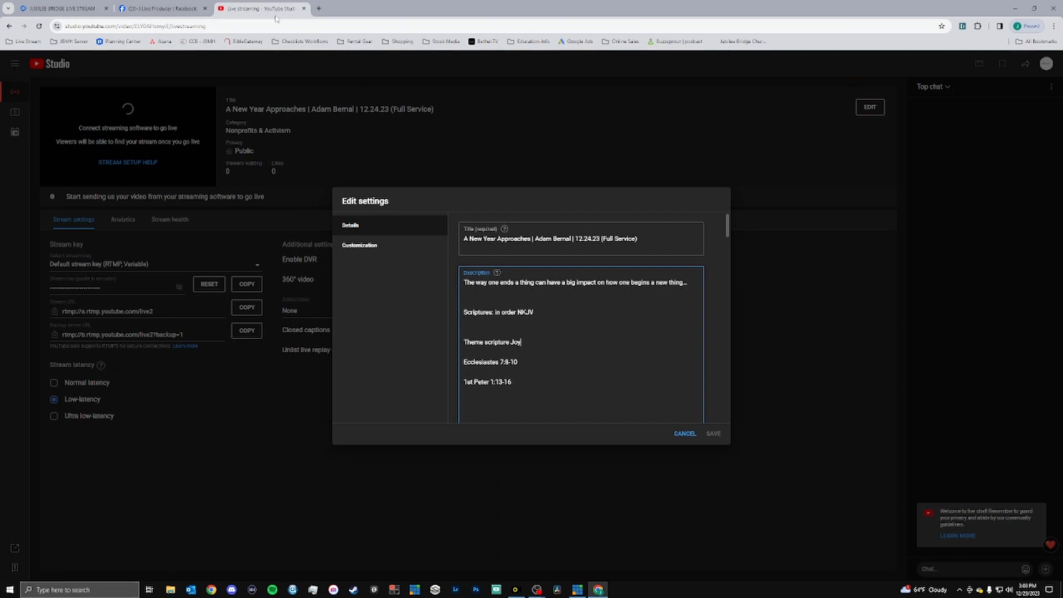
click(160, 8)
click(653, 357)
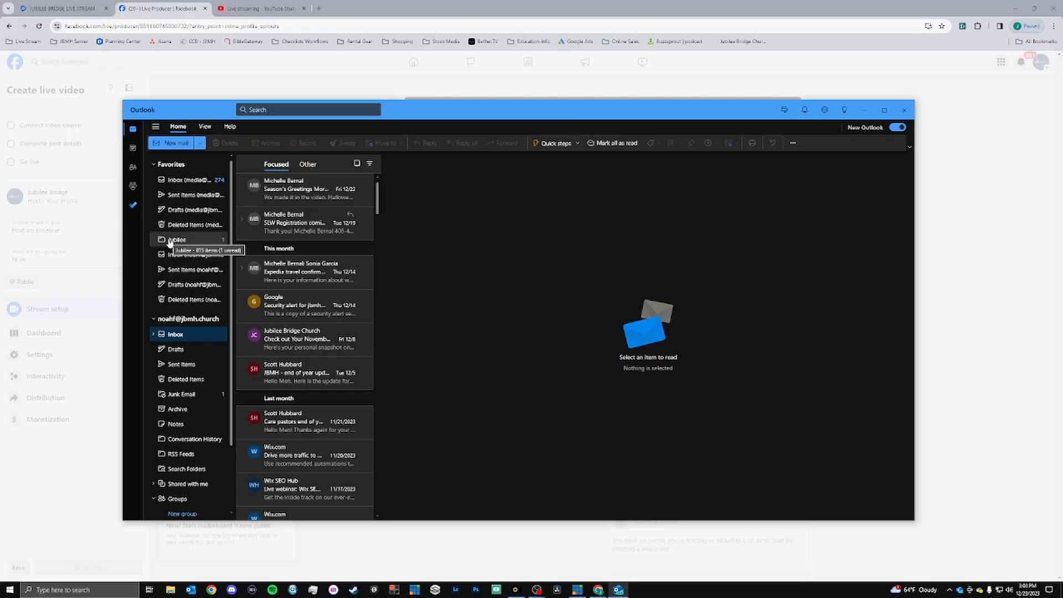
Switch to Outlook, read the "12/31 sunday" email in the Jubilee folder and check today's date.
click(169, 243)
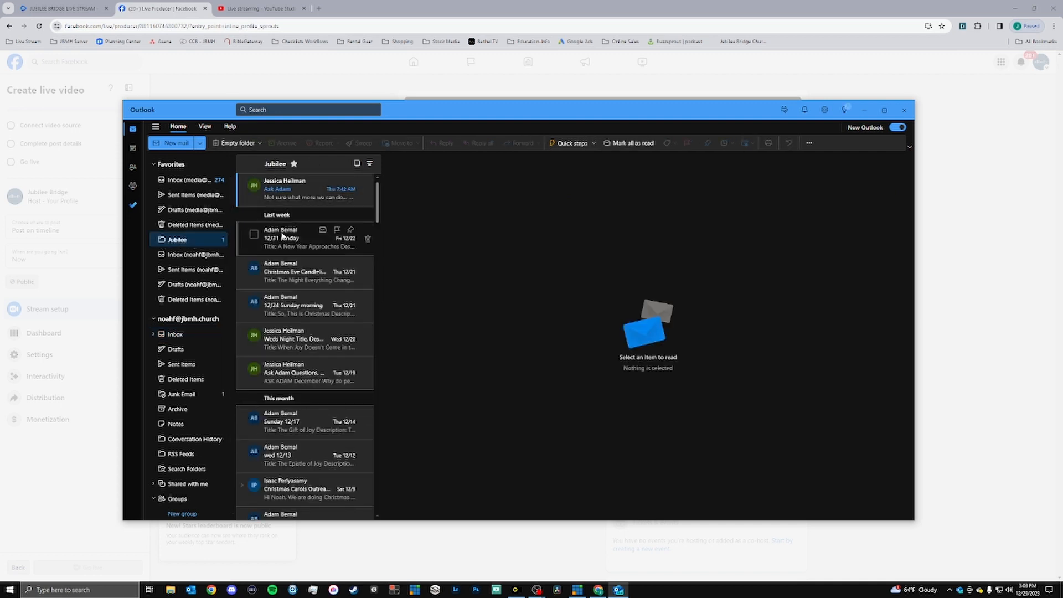
click(295, 247)
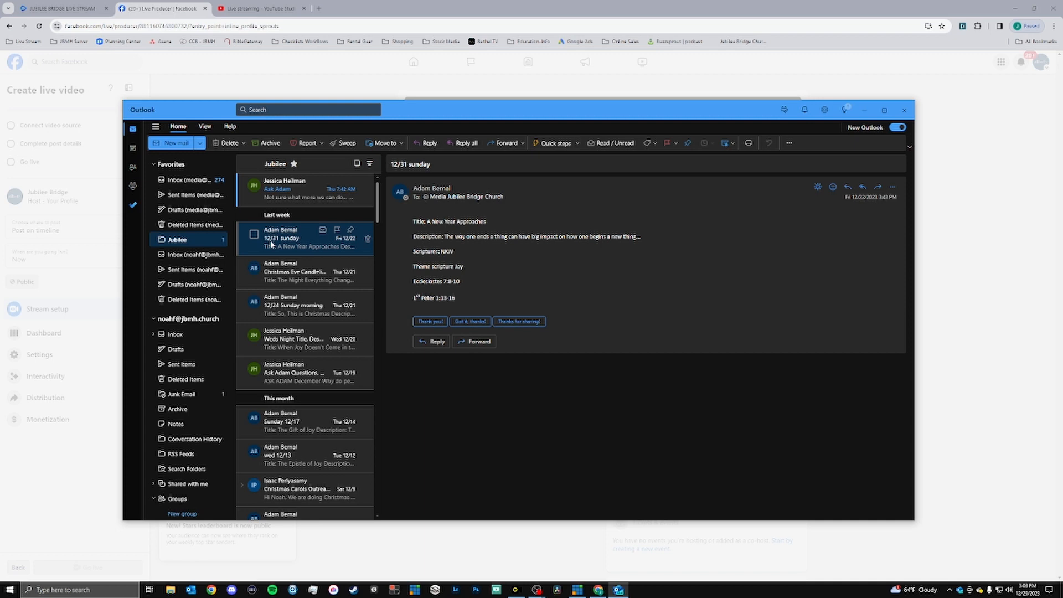
click(1027, 589)
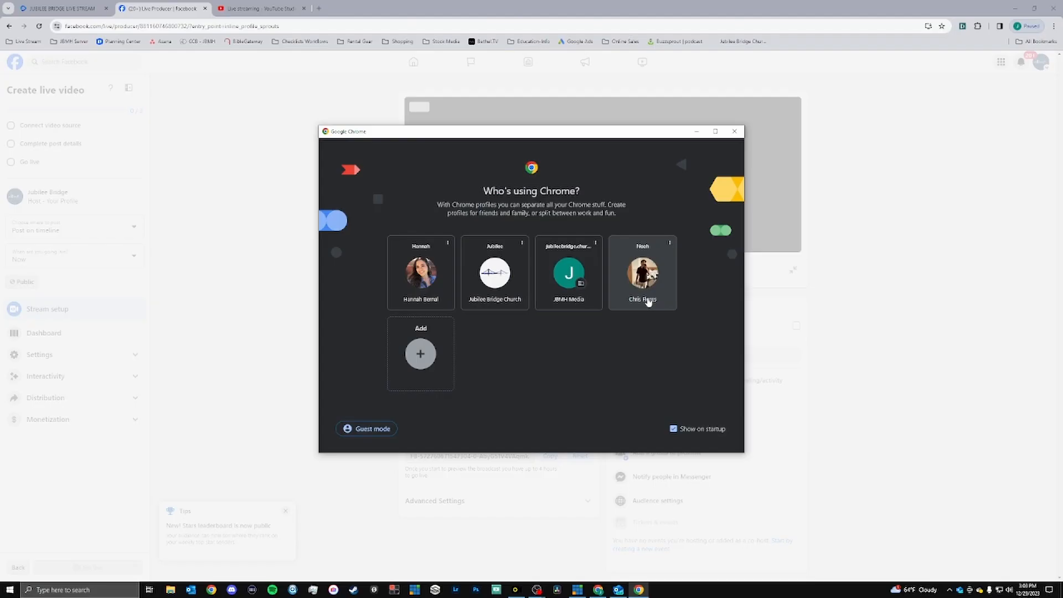
Open a separate Chrome window with the personal profile and load the bookmarked Media Title & Descriptions document.
click(739, 130)
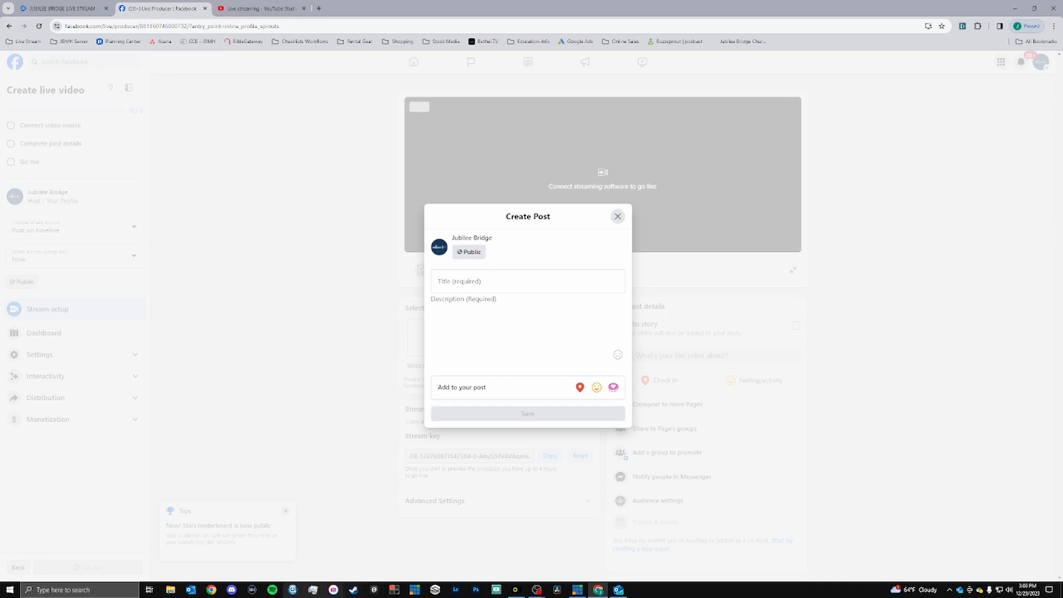
click(211, 590)
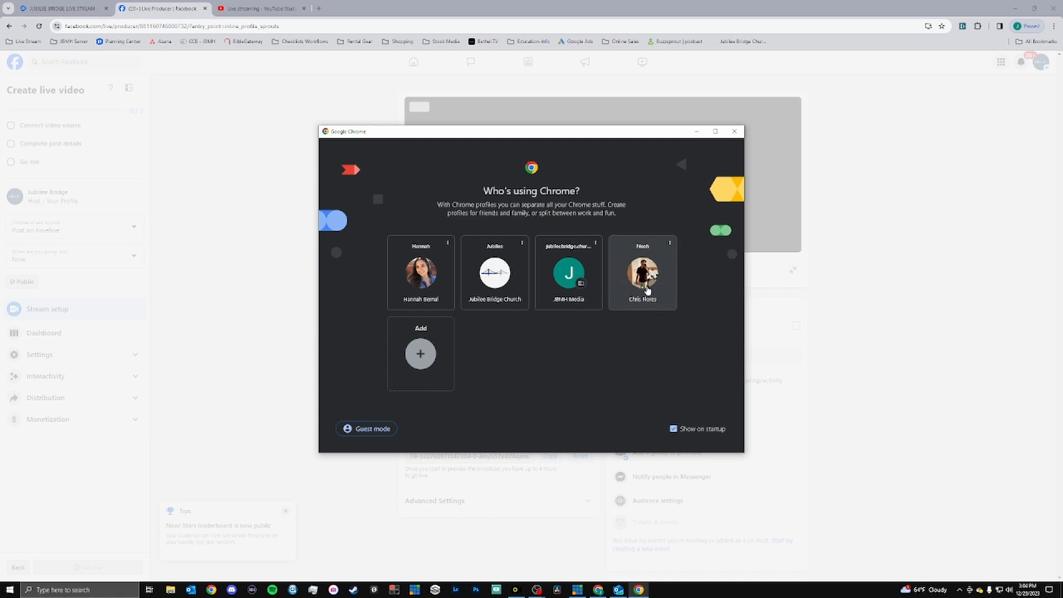
click(646, 289)
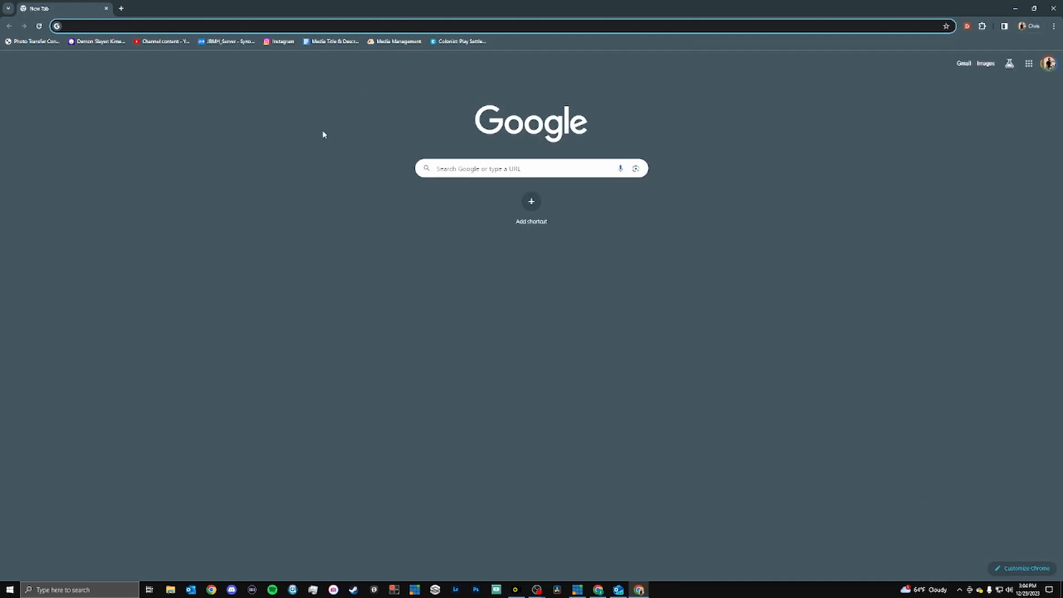
click(321, 43)
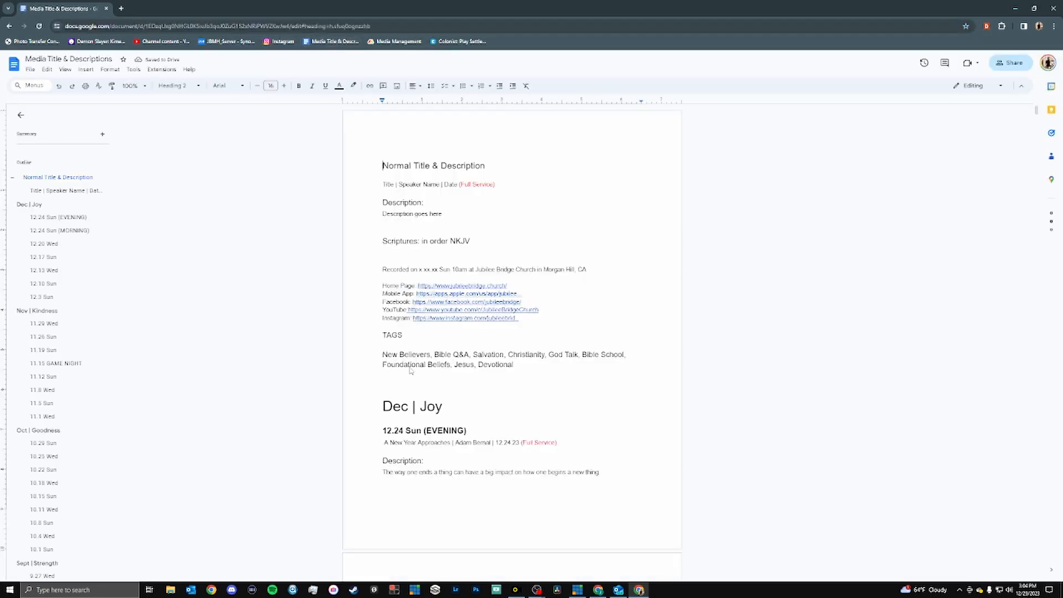
Go to the Dec | Joy section of the document and review the 12.31 Sun title, description and scriptures.
click(54, 217)
scroll(73, 277, down, 3)
scroll(55, 399, up, 3)
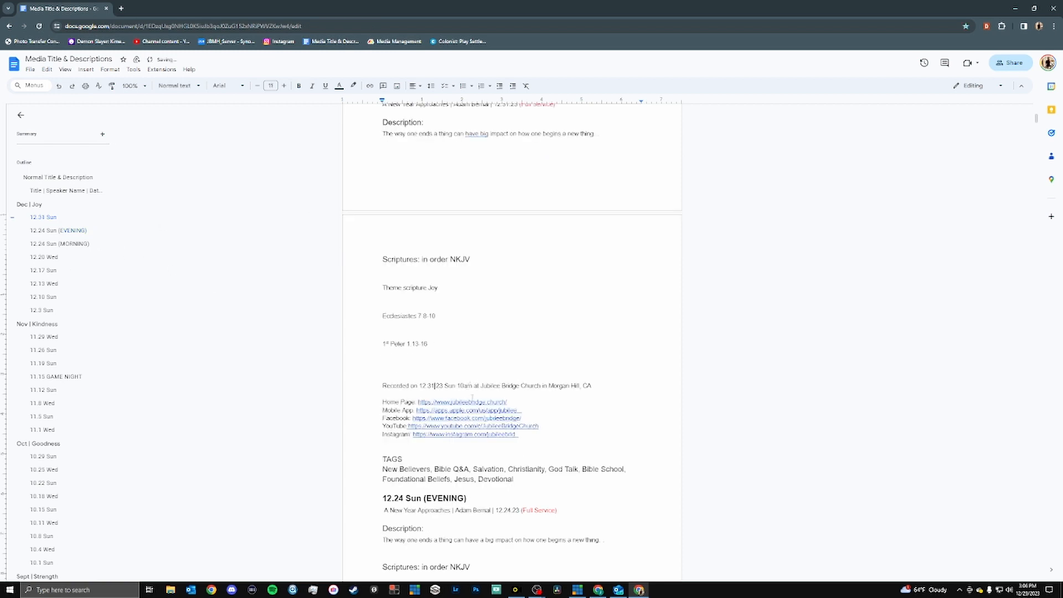
scroll(498, 289, up, 3)
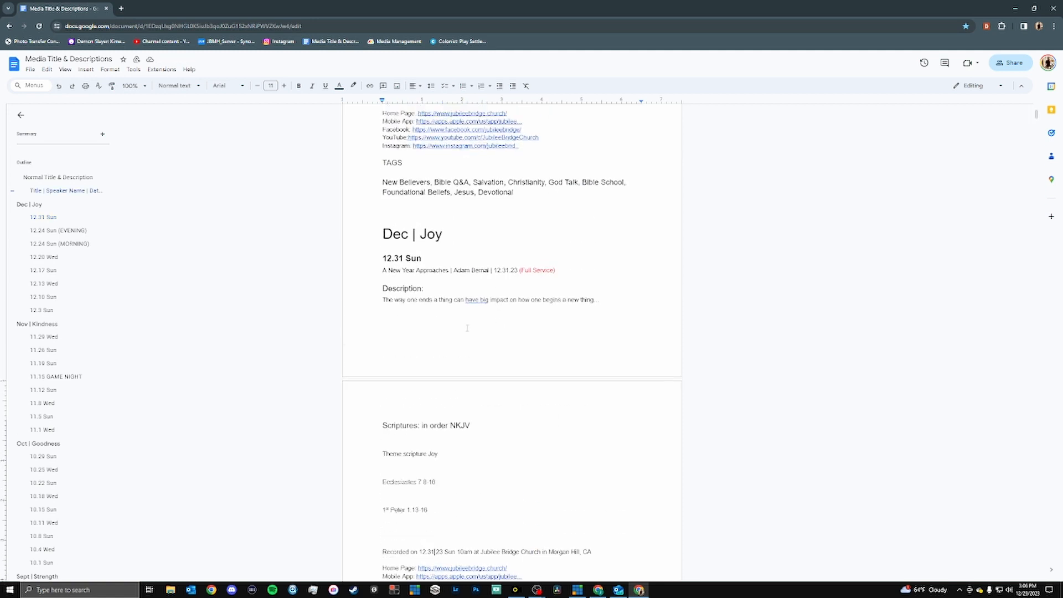
scroll(425, 354, up, 3)
scroll(427, 372, down, 6)
scroll(427, 357, up, 3)
Close Outlook and arrange the Facebook browser window and the Media Title & Descriptions document side by side.
drag(413, 15, 754, 22)
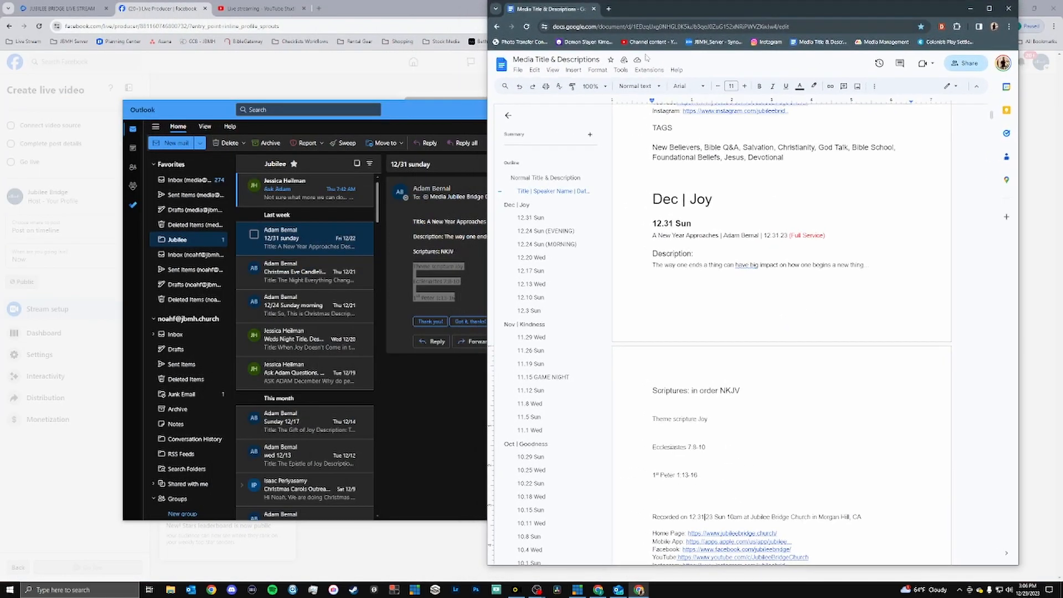
click(429, 124)
click(904, 110)
drag(398, 11, 1, 55)
click(631, 199)
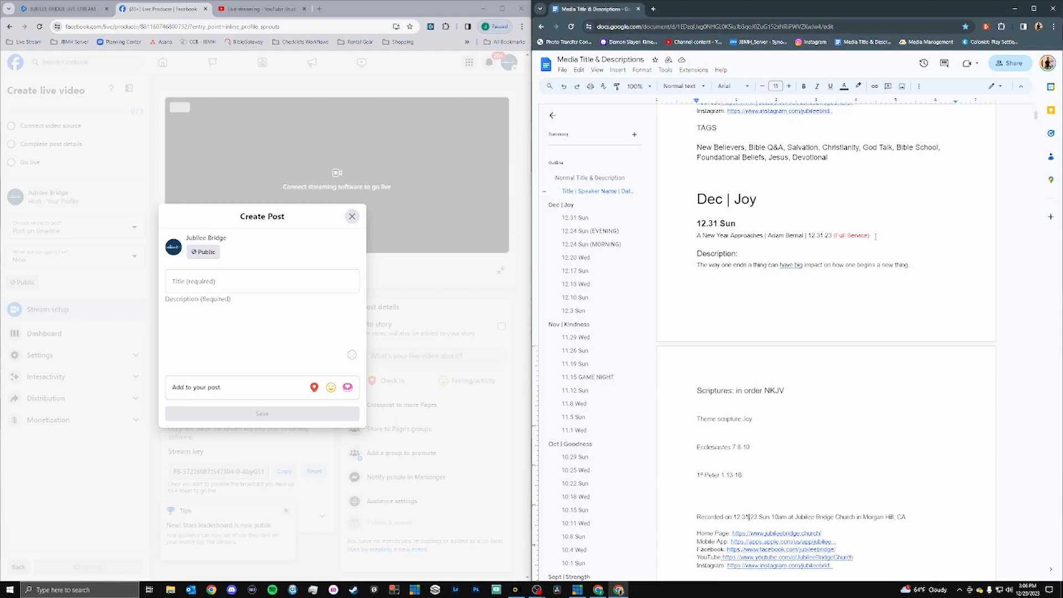
Copy the 12.31 Sun title, "A New Year Approaches" with "12.31.23 (Full Service)", into the Facebook post and YouTube stream titles.
drag(875, 236, 687, 234)
key(ctrl+c)
click(268, 280)
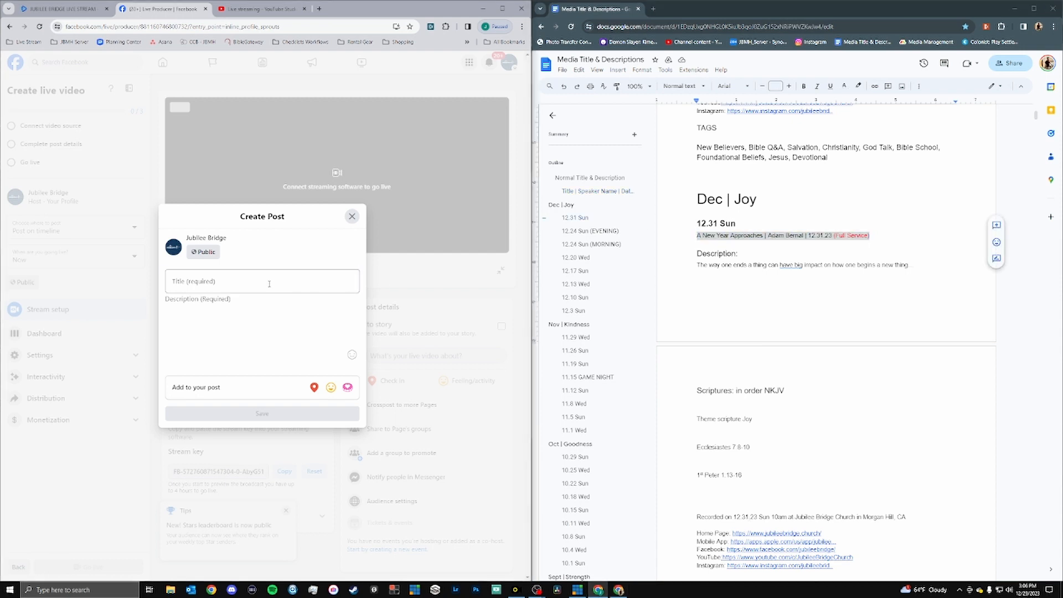
key(ctrl+v)
click(252, 9)
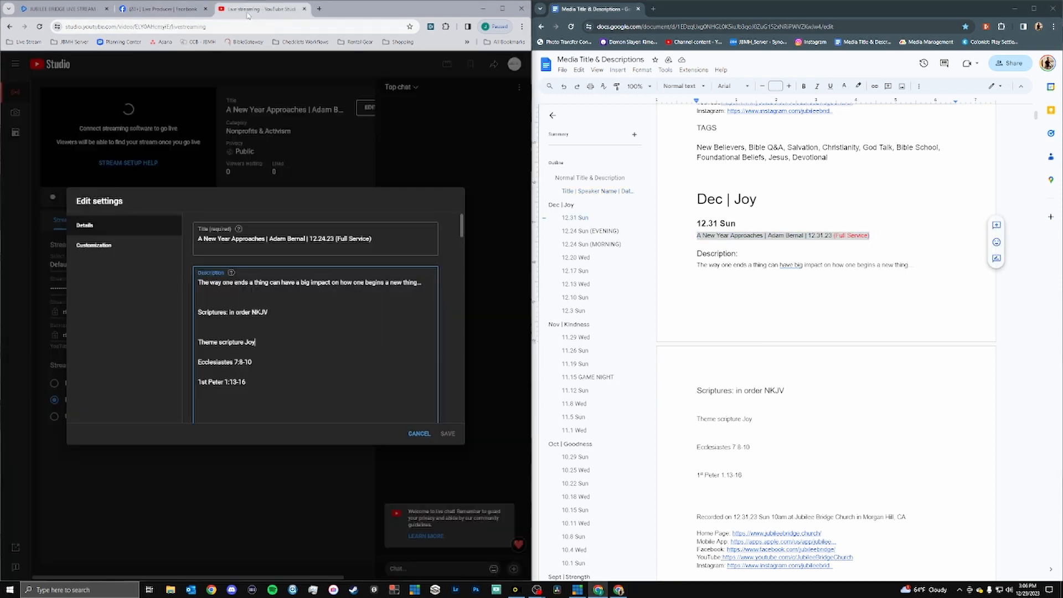
Copy the 12.31 Sun description, from the opening line through the Instagram link, into the Facebook post's description and save it.
click(161, 9)
drag(697, 254, 837, 476)
click(287, 22)
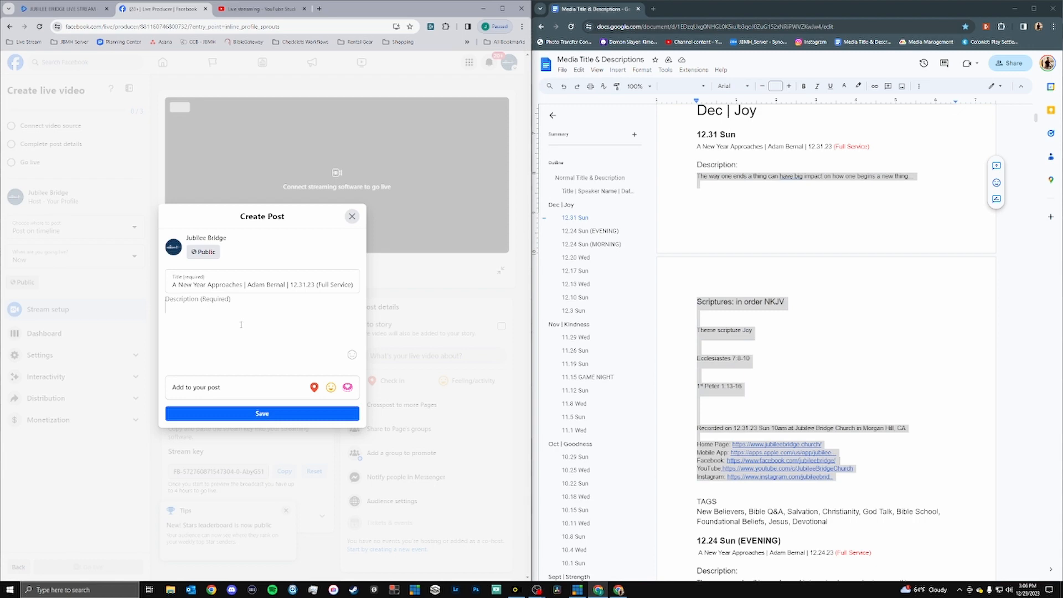
key(ctrl+v)
click(263, 511)
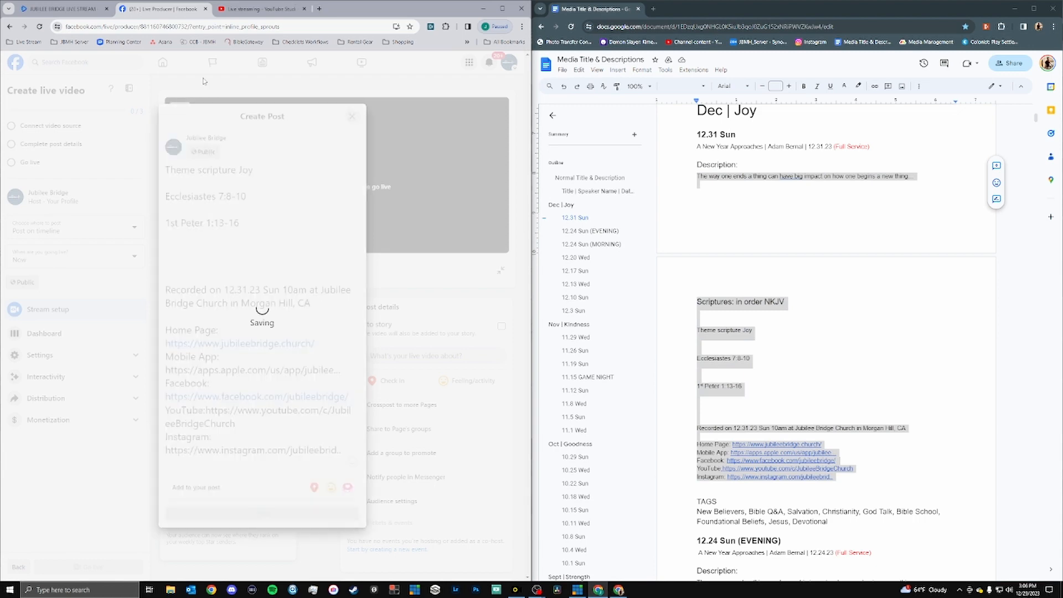
Replace the YouTube stream's description with the copied 12.31 Sun description.
click(241, 15)
click(286, 370)
key(ctrl+a)
key(ctrl+v)
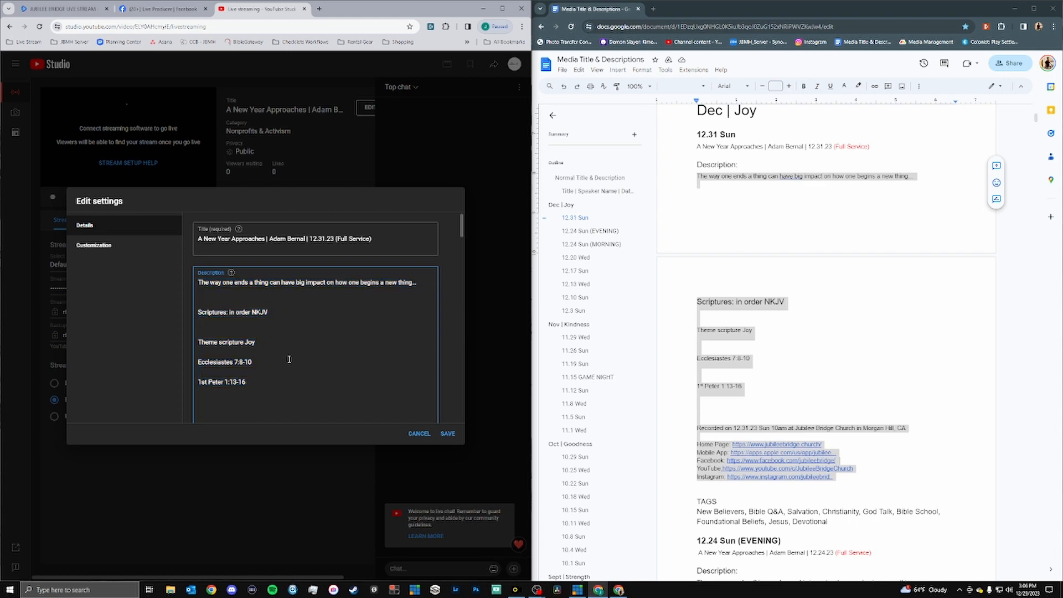
Review the YouTube stream's remaining details and the saved Facebook post details, and return to the YouTube stream.
scroll(289, 359, down, 5)
scroll(290, 354, up, 5)
scroll(299, 298, down, 5)
scroll(299, 298, down, 3)
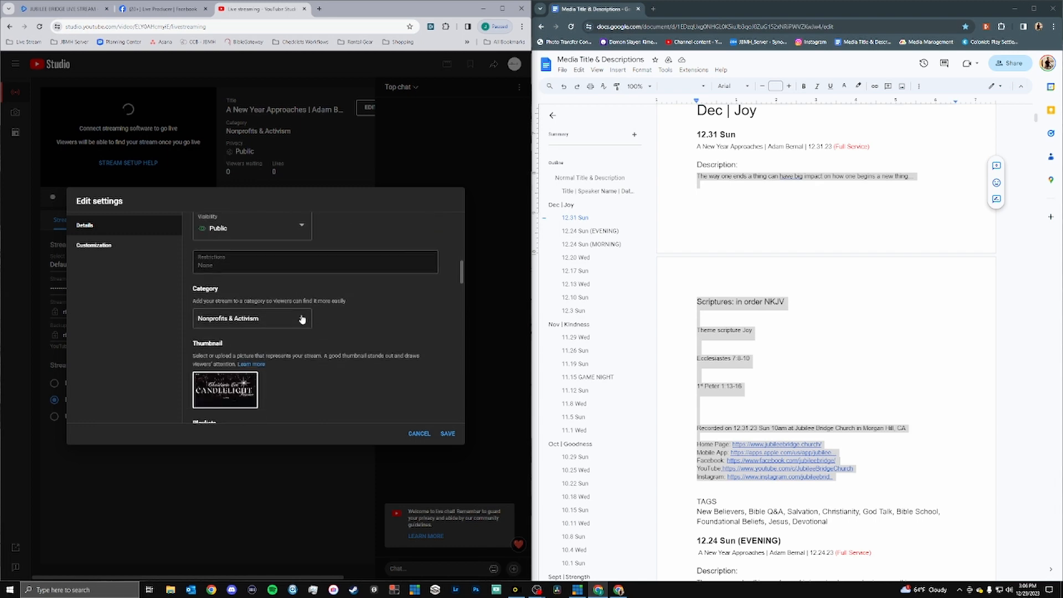
click(161, 8)
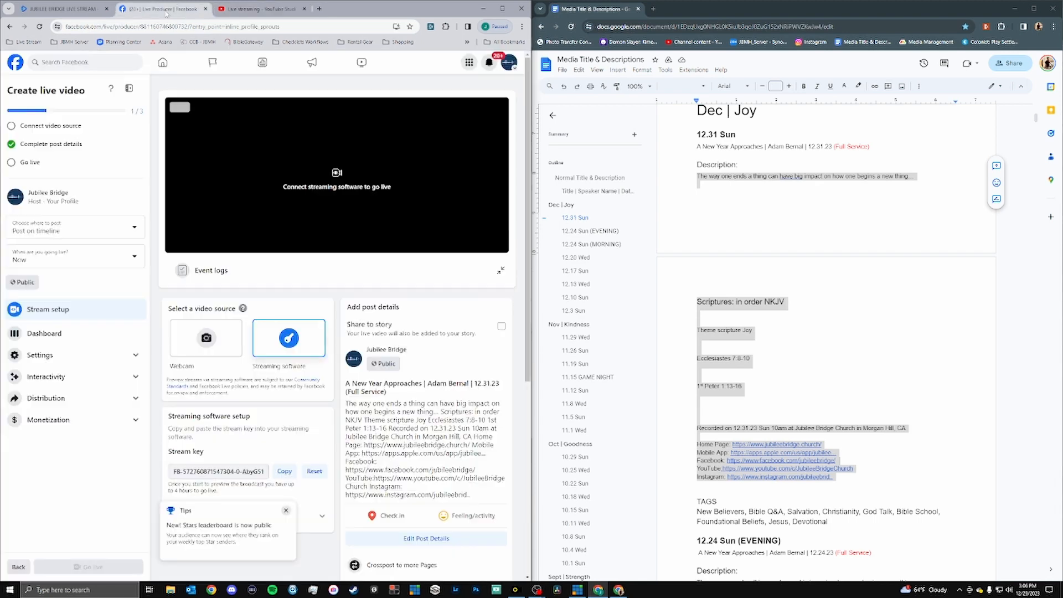
scroll(243, 197, down, 2)
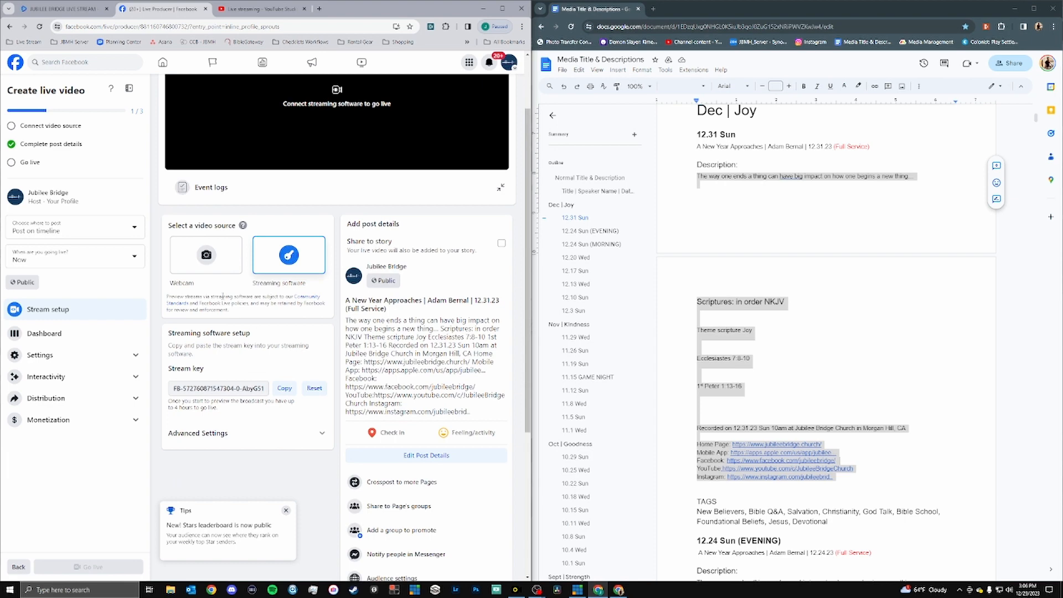
click(250, 9)
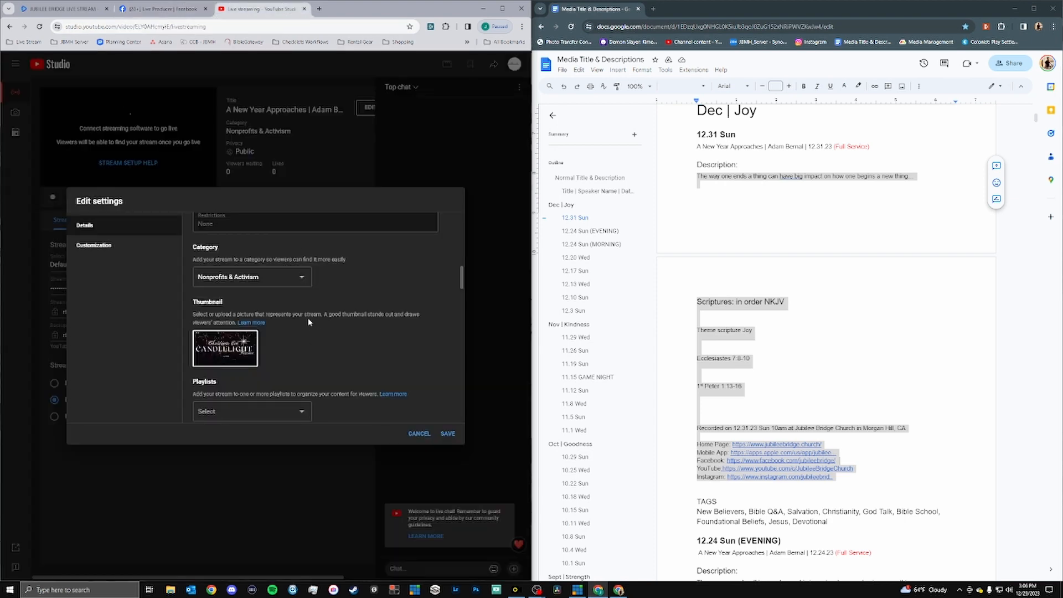
Add the YouTube stream to the Dec | Joy playlist.
scroll(332, 322, up, 1)
scroll(343, 318, down, 2)
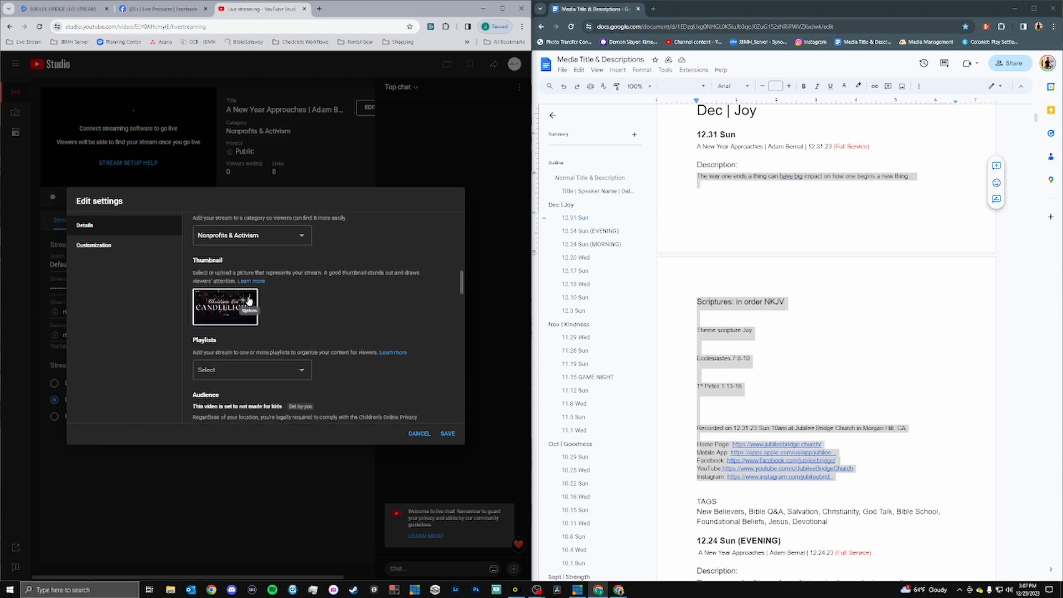
click(269, 374)
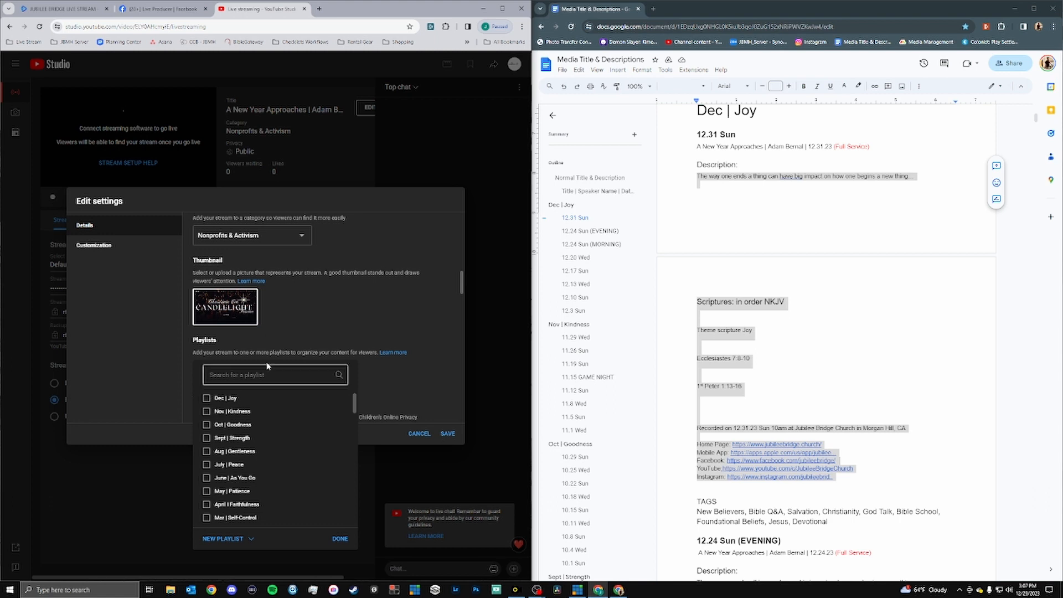
click(309, 348)
click(297, 372)
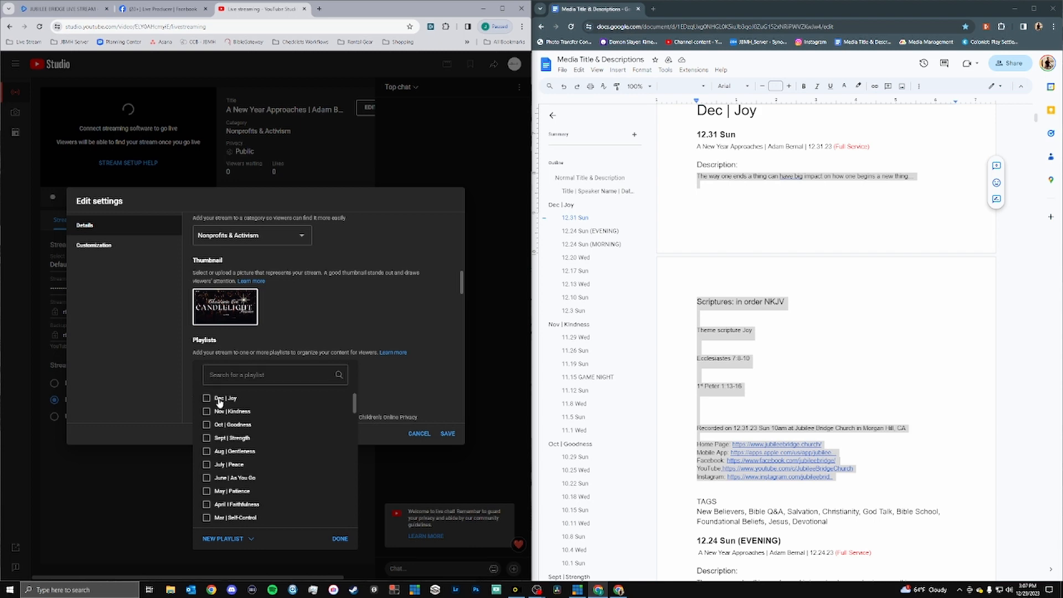
click(339, 539)
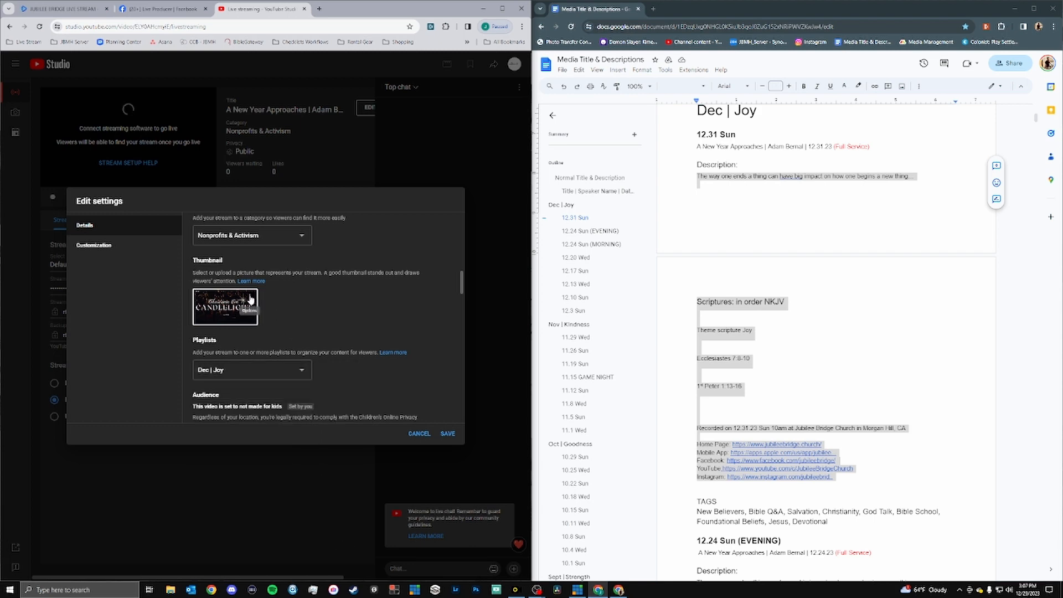
Start changing the YouTube stream's thumbnail and duplicate the 00-Template service folder inside the 2023 church services folder.
click(249, 299)
click(292, 300)
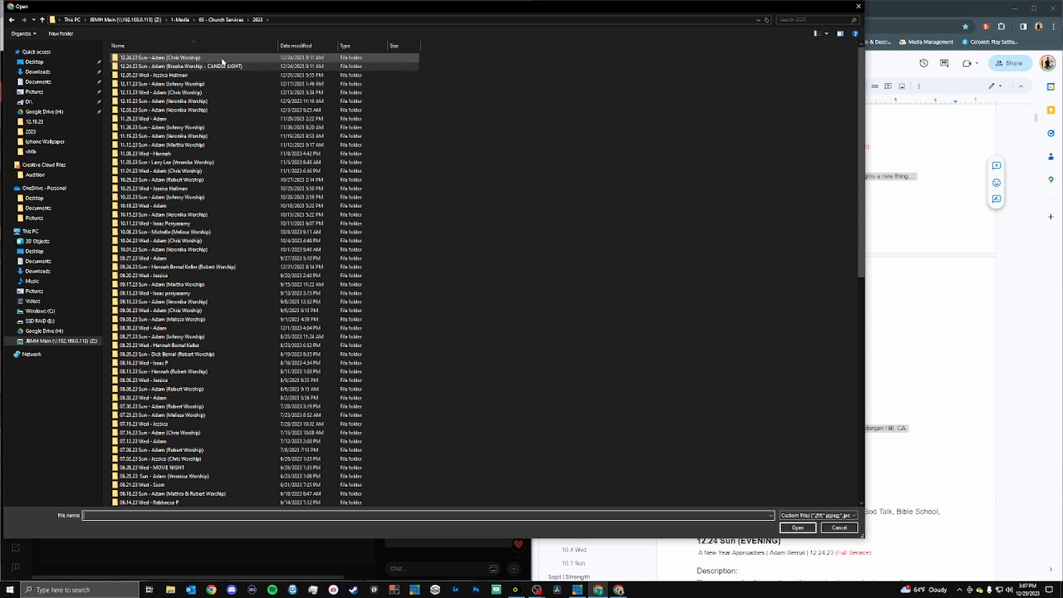
scroll(460, 260, down, 10)
scroll(460, 274, down, 4)
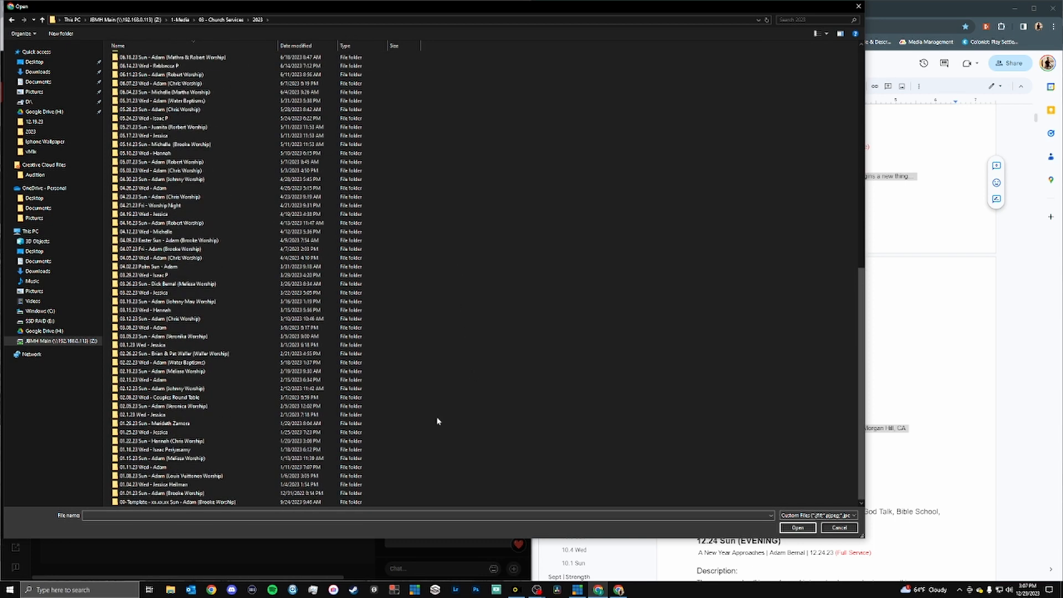
click(251, 501)
key(ctrl+c)
key(ctrl+v)
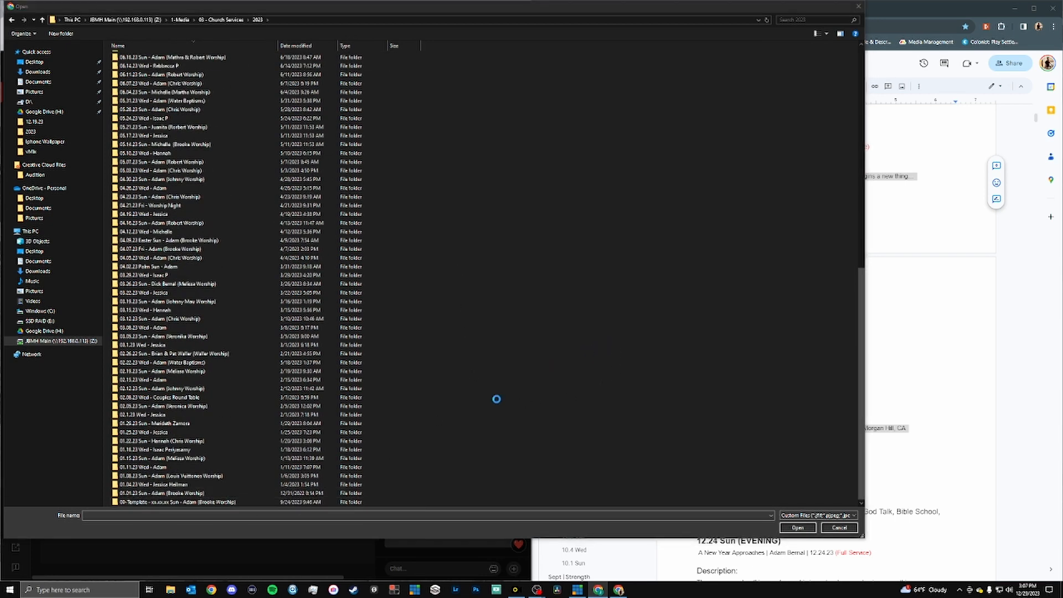
Rename the copied template folder with the date 12.31.23 Sun, the speaker's name and the worship leader's name.
right_click(315, 501)
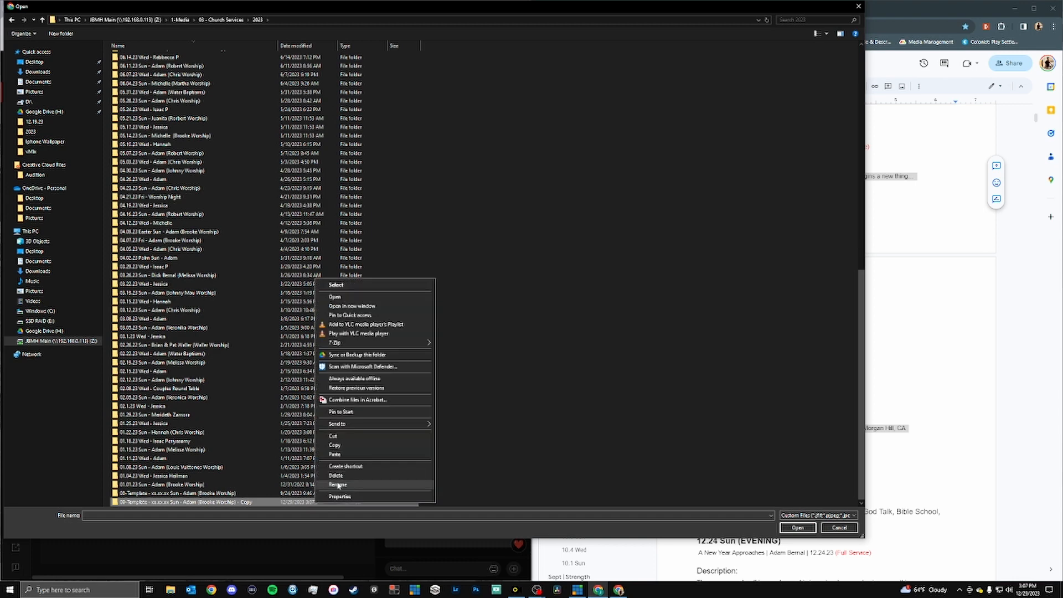
click(321, 484)
click(175, 502)
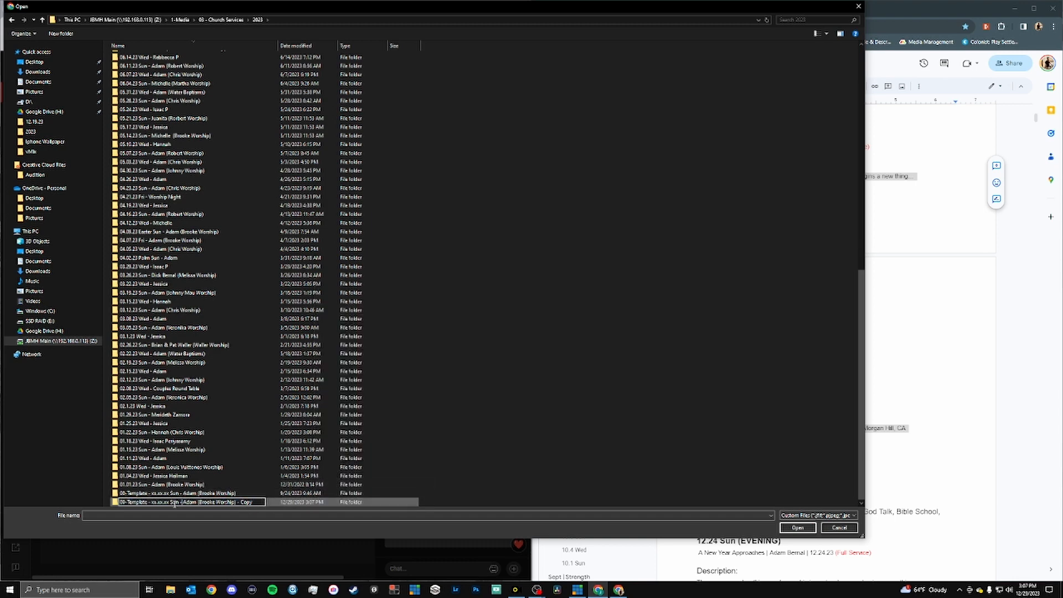
drag(168, 502, 115, 507)
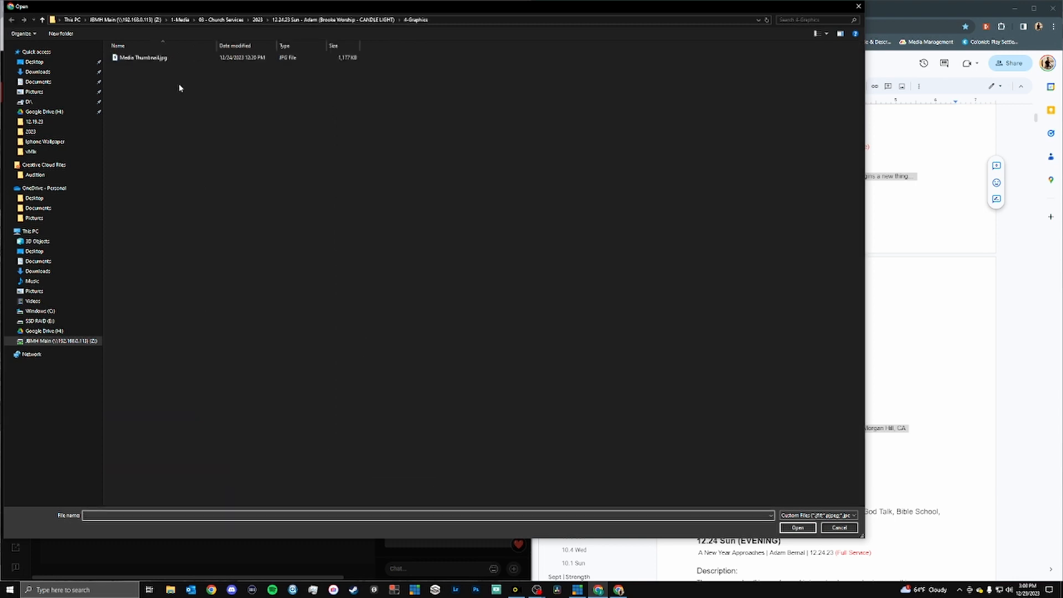
click(259, 20)
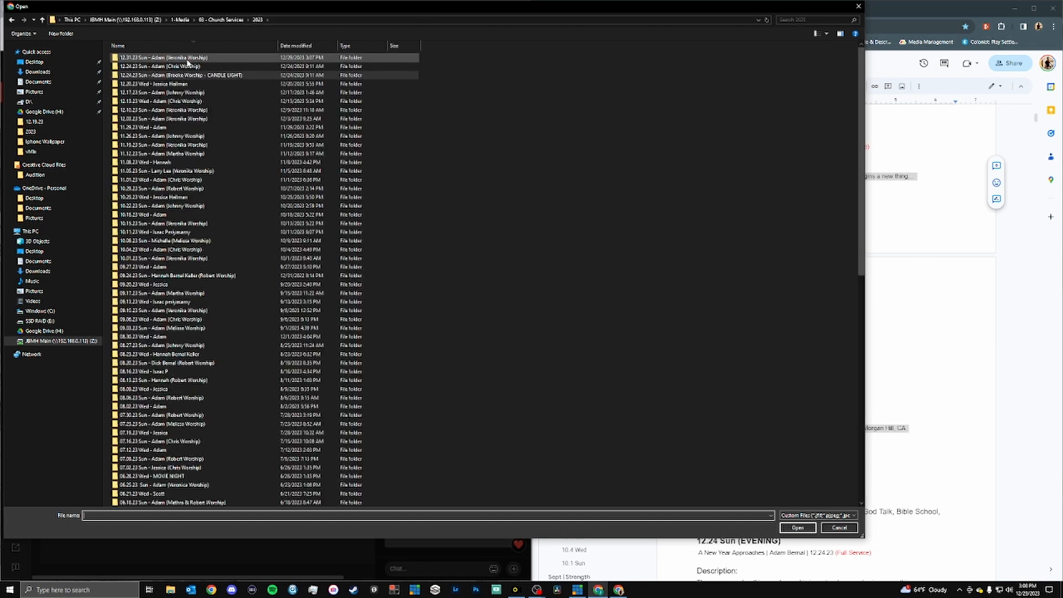
click(213, 75)
click(840, 528)
Maximize the browser window, start changing the stream's thumbnail again and select the 12.31.23 Sun service folder within 2023.
mouse_move(252, 302)
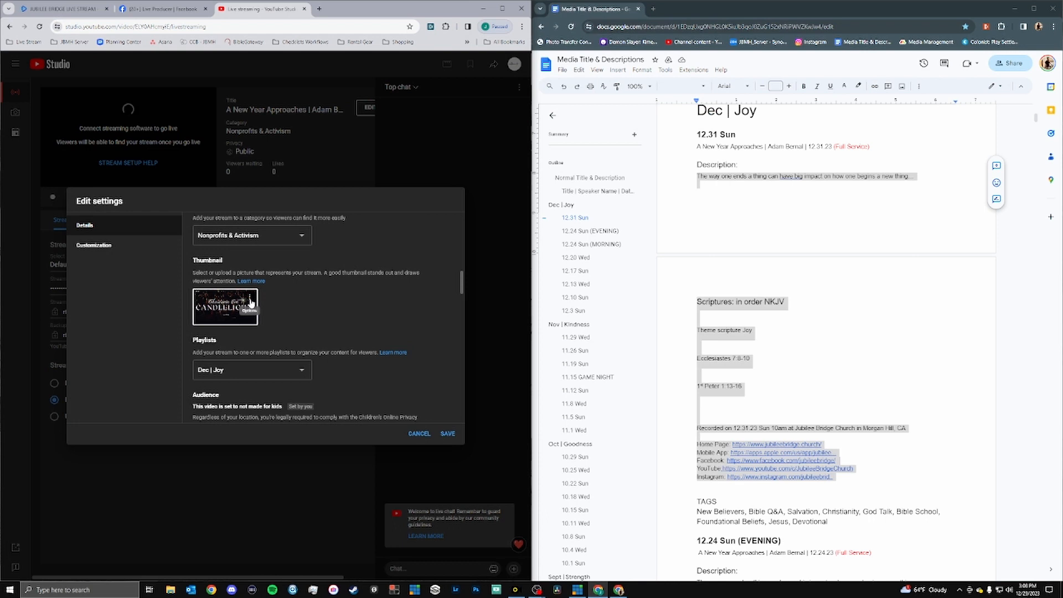
double_click(354, 17)
mouse_move(516, 301)
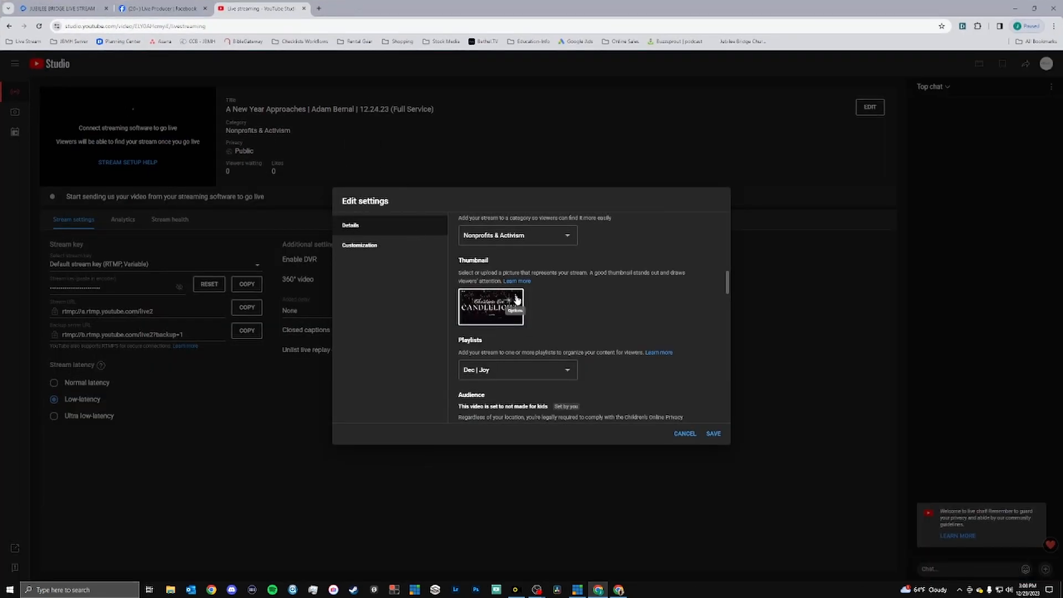
click(516, 300)
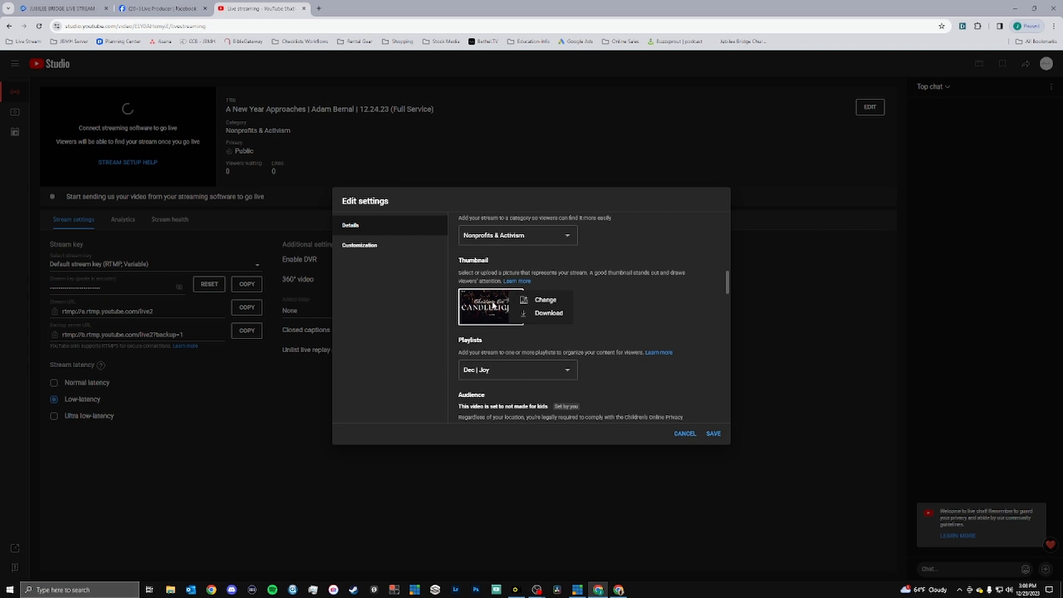
click(529, 302)
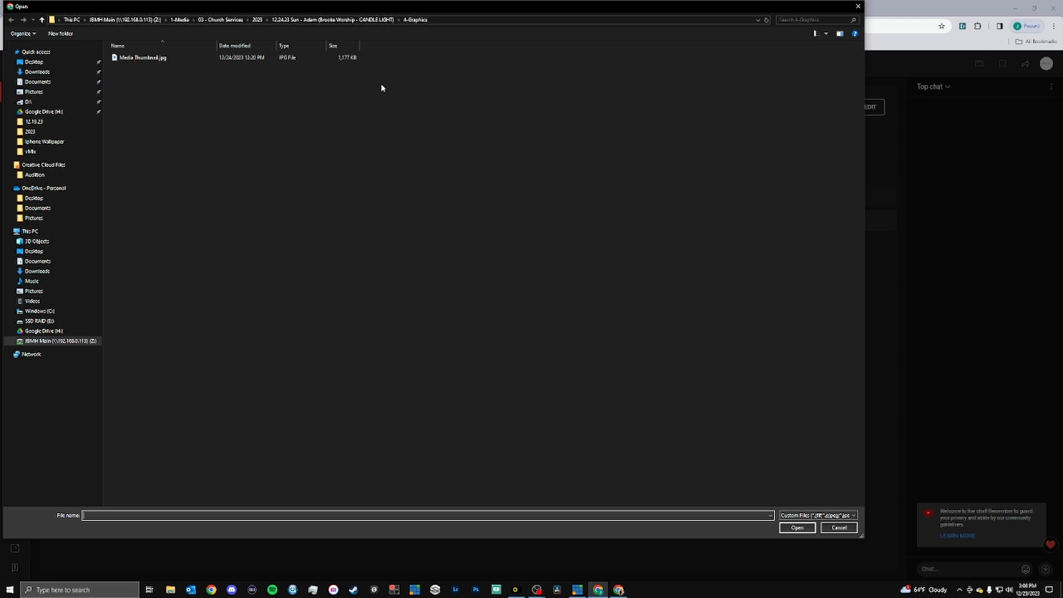
click(256, 20)
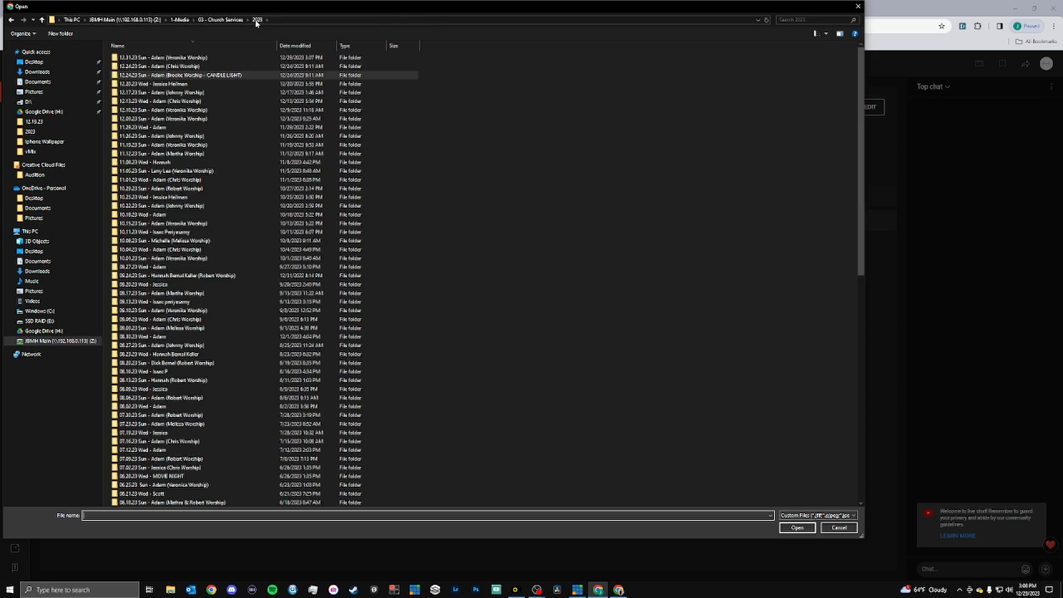
click(179, 58)
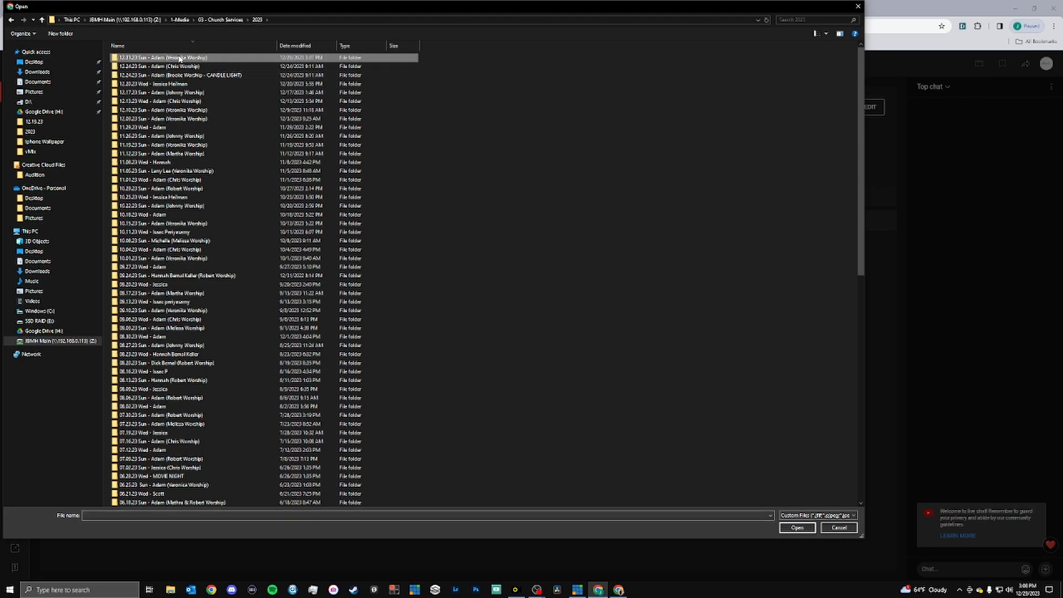
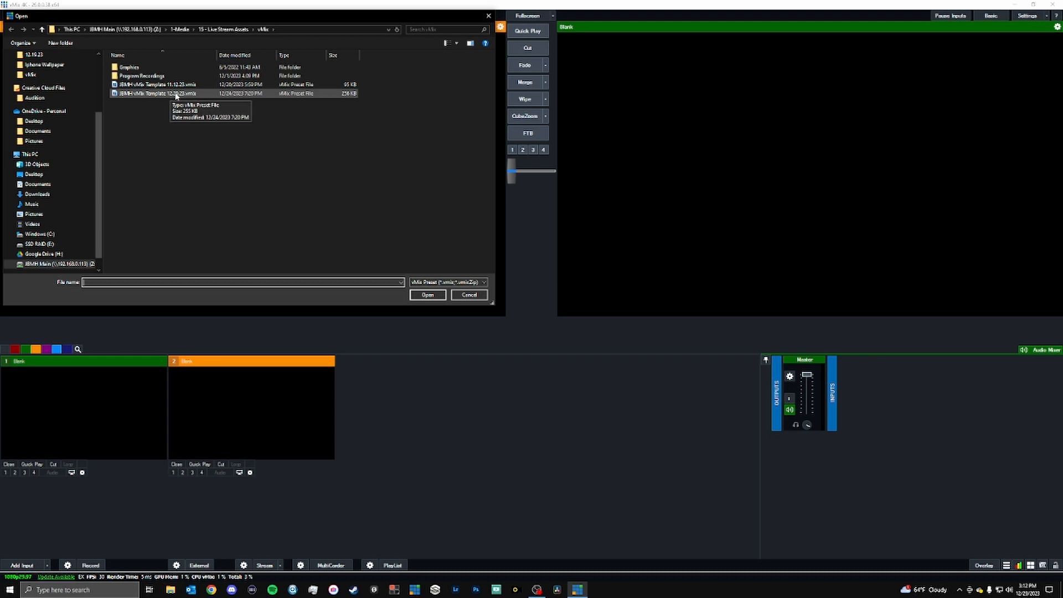
Open the JBMH vMix Template 12.20.23.vmix preset with all of its listed camera, NDI and audio inputs.
click(177, 94)
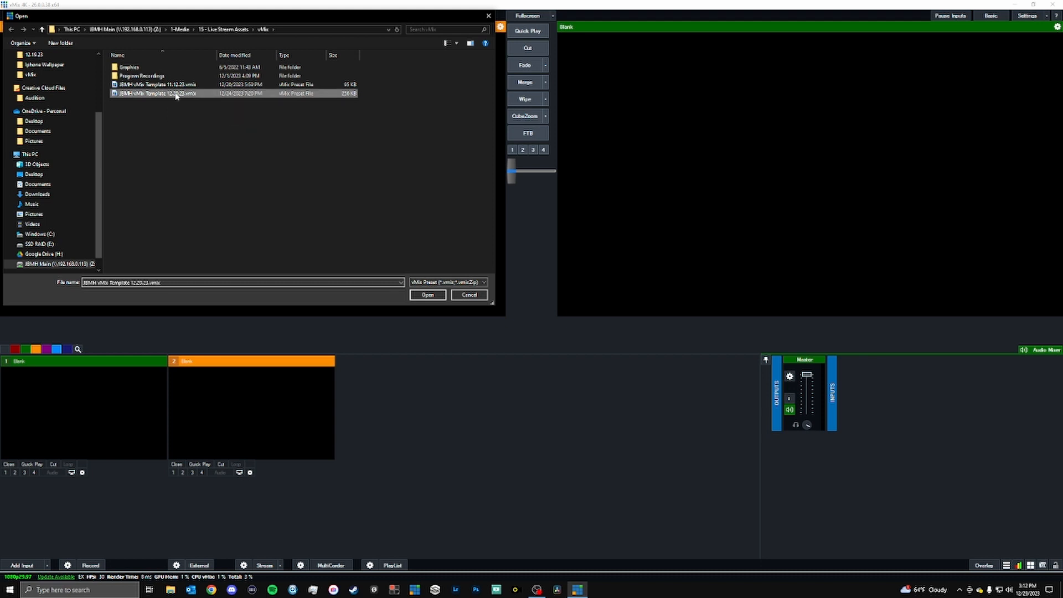
double_click(219, 95)
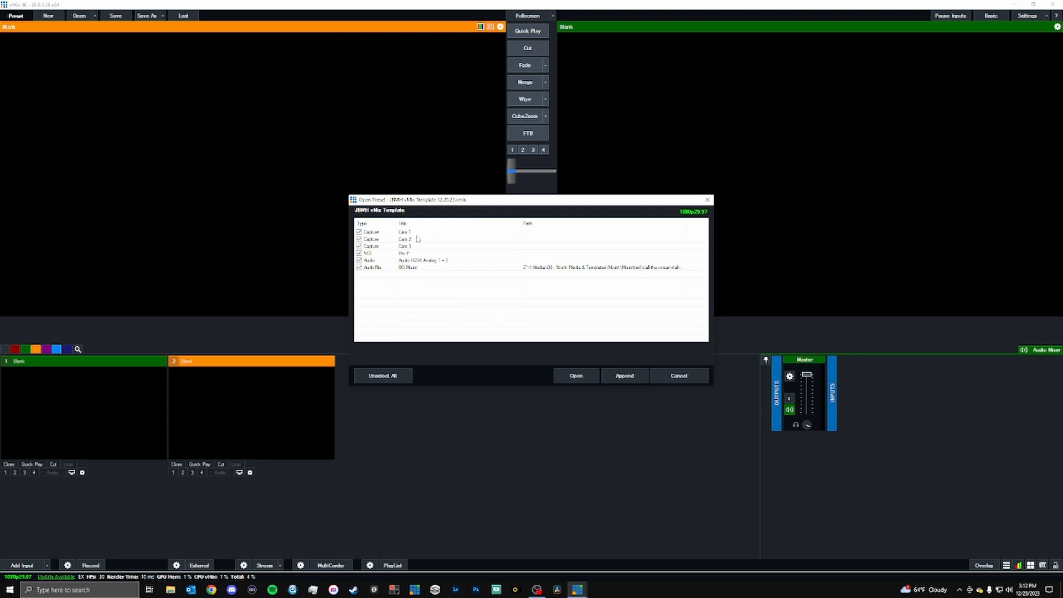
click(412, 232)
click(419, 239)
click(422, 247)
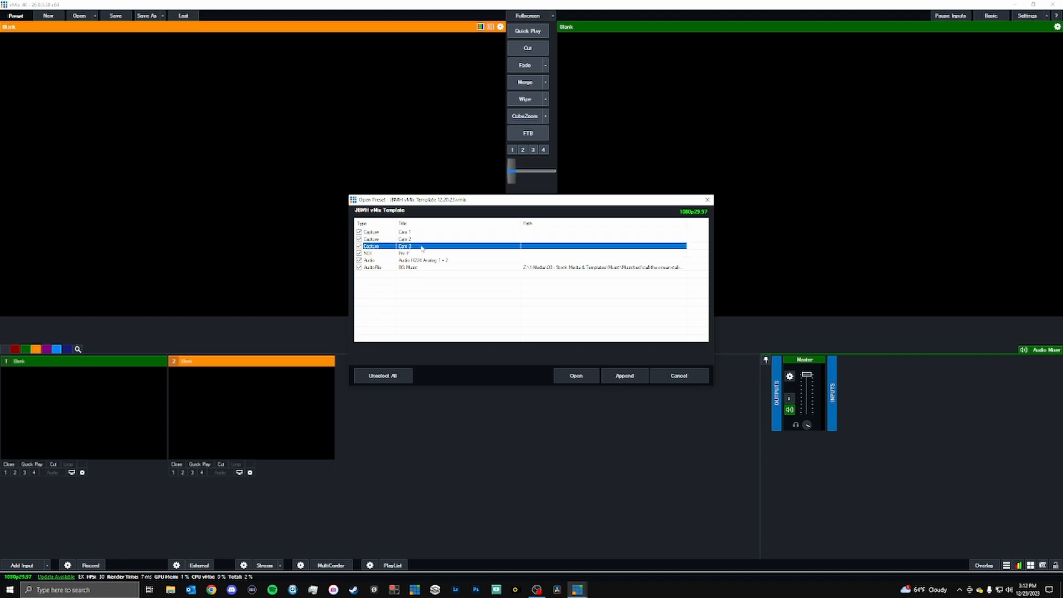
click(382, 255)
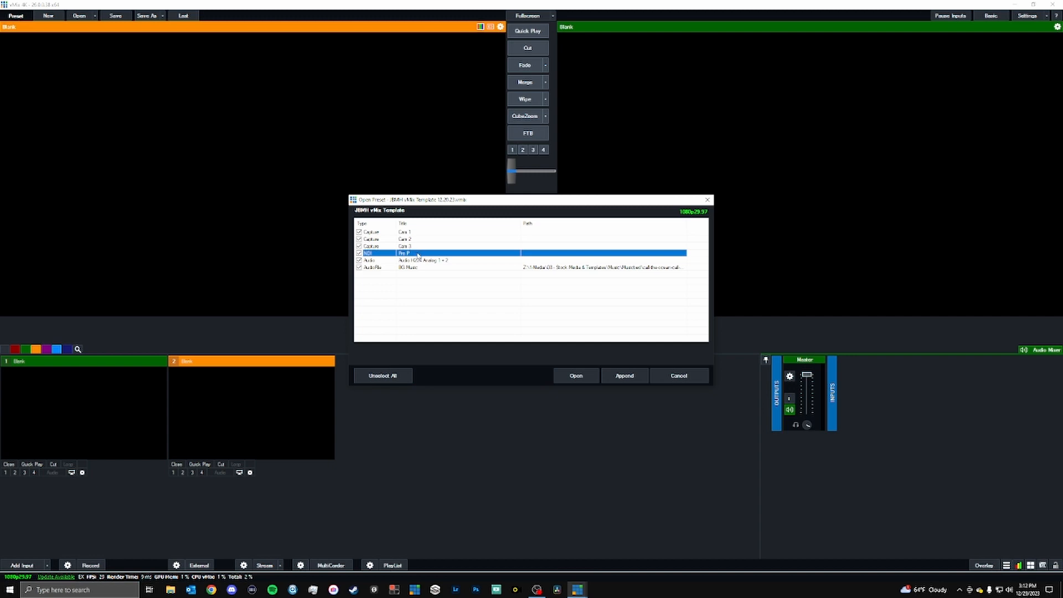
click(424, 260)
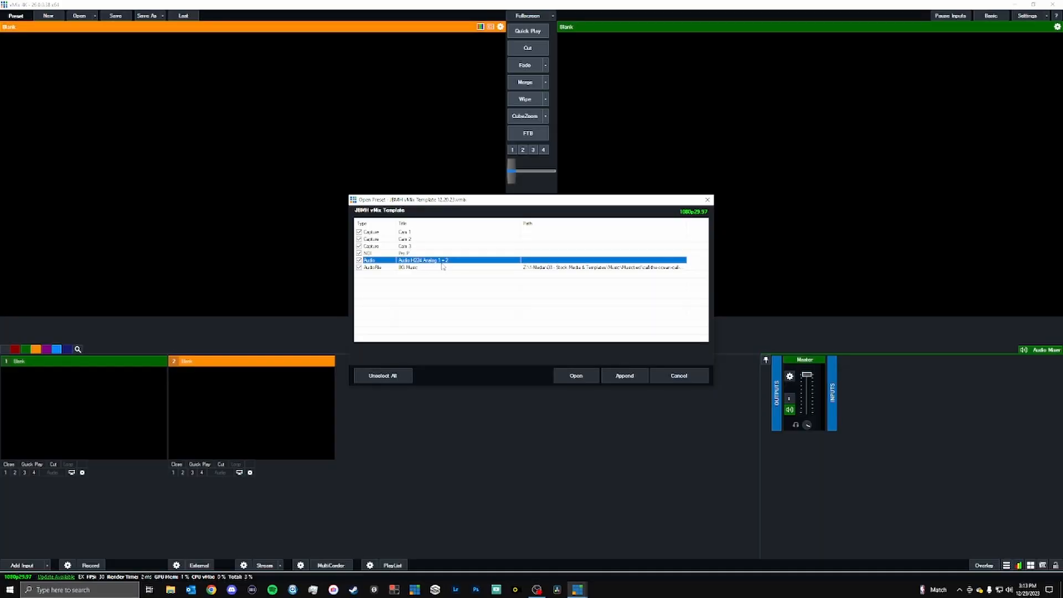
click(443, 268)
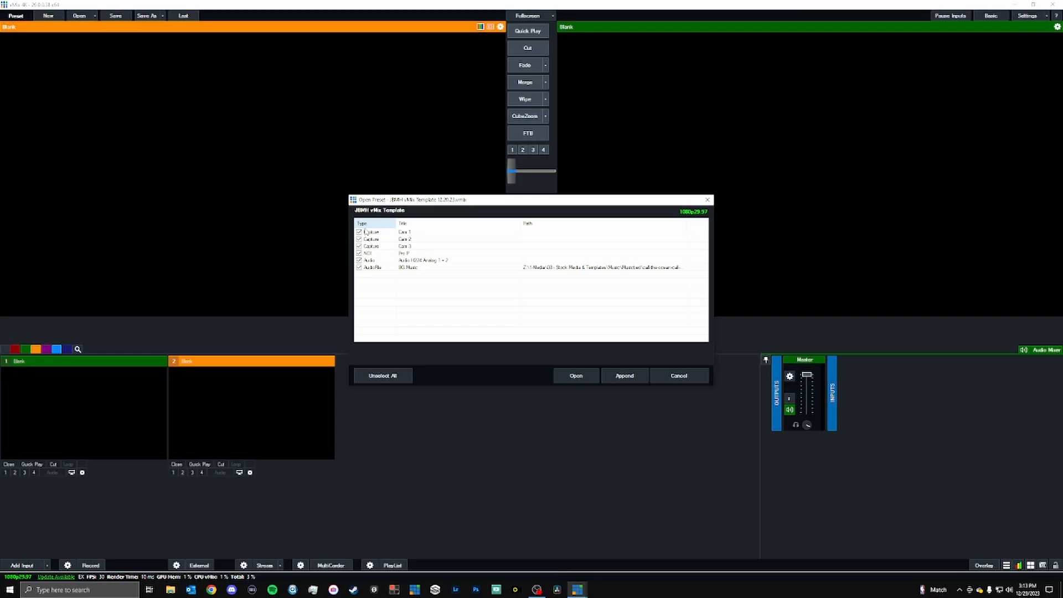
click(566, 376)
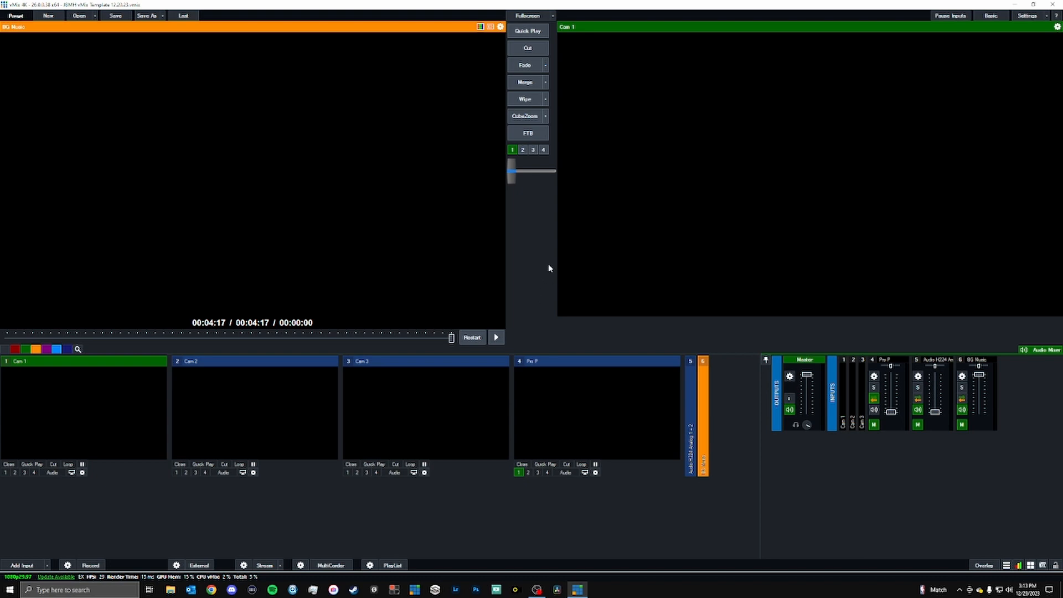
Place Cam 2, Cam 3 and Cam 1 in the preview window in turn, ending with Cam 1.
click(227, 412)
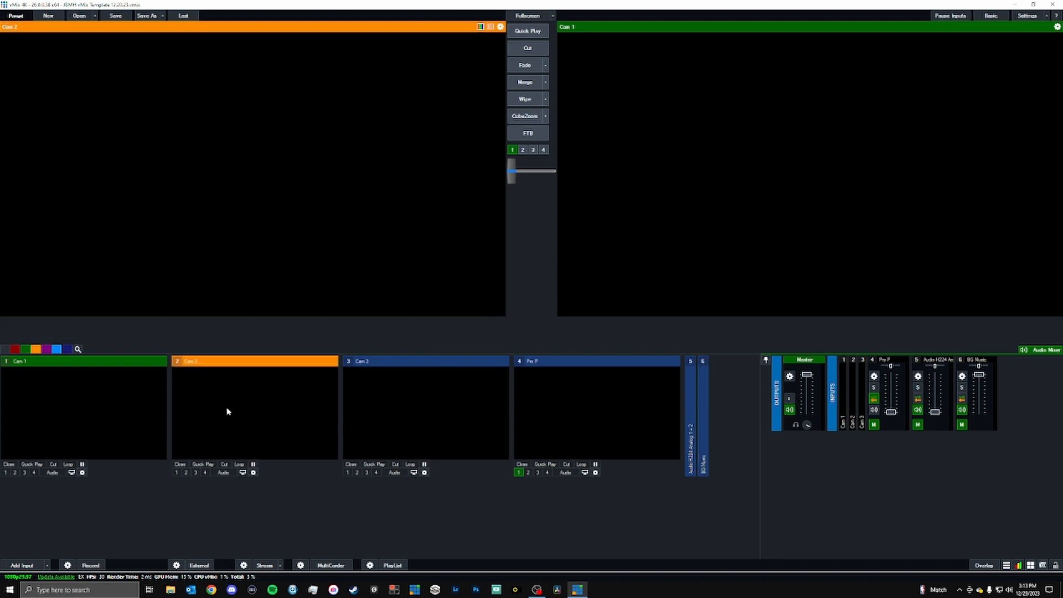
click(385, 410)
click(133, 405)
click(229, 405)
click(381, 410)
click(182, 413)
click(372, 409)
click(236, 408)
click(121, 407)
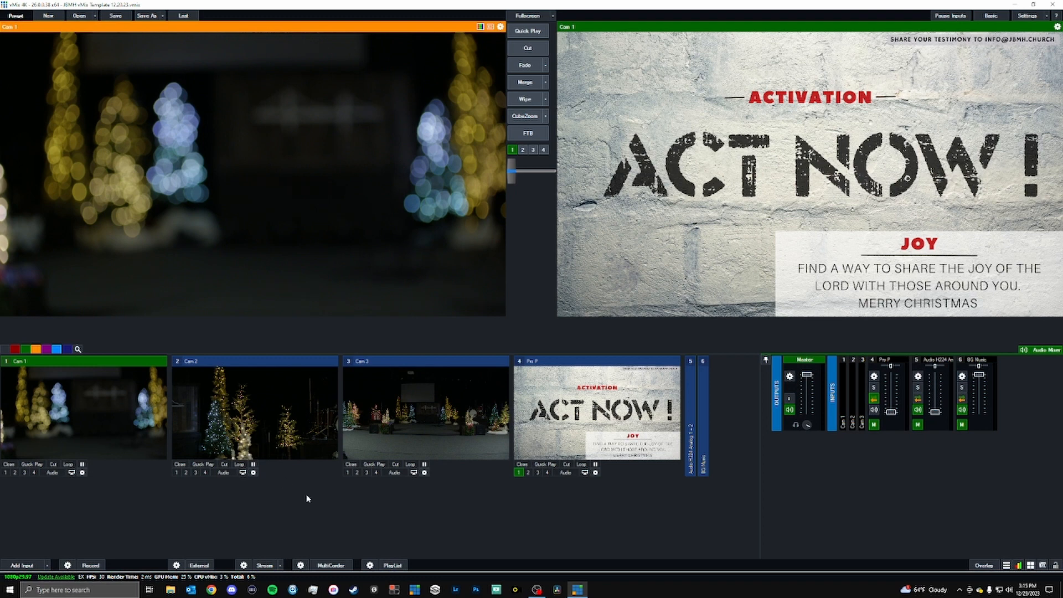
click(689, 418)
click(179, 496)
click(187, 488)
click(151, 487)
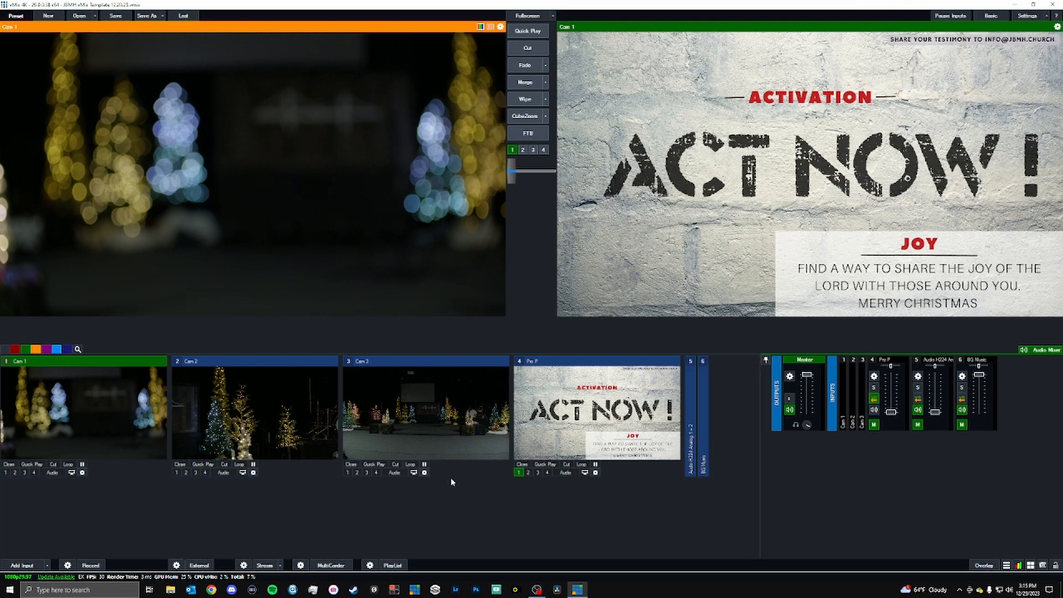
click(691, 441)
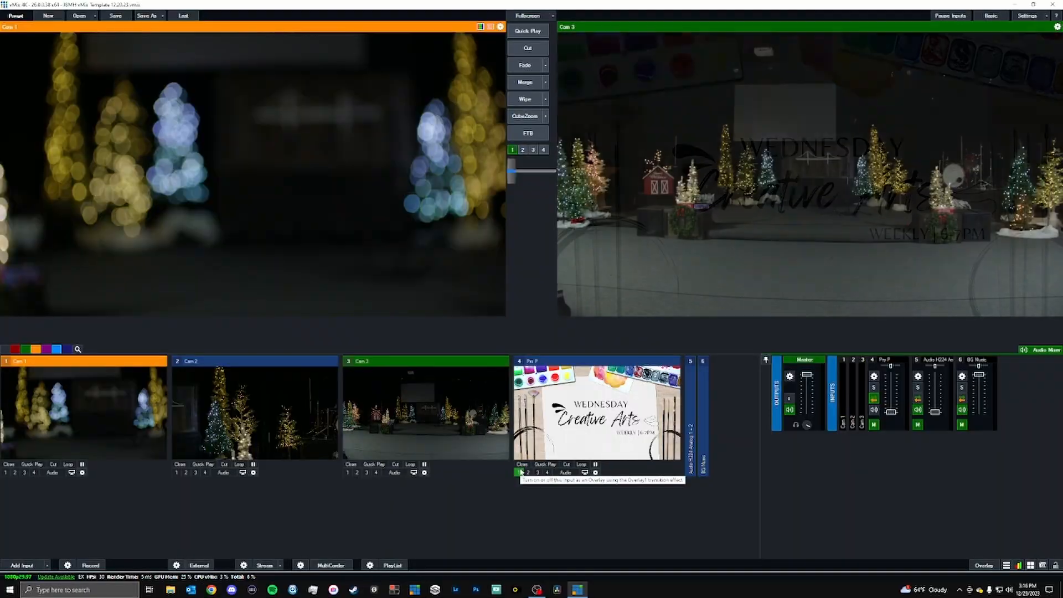
click(521, 473)
click(521, 472)
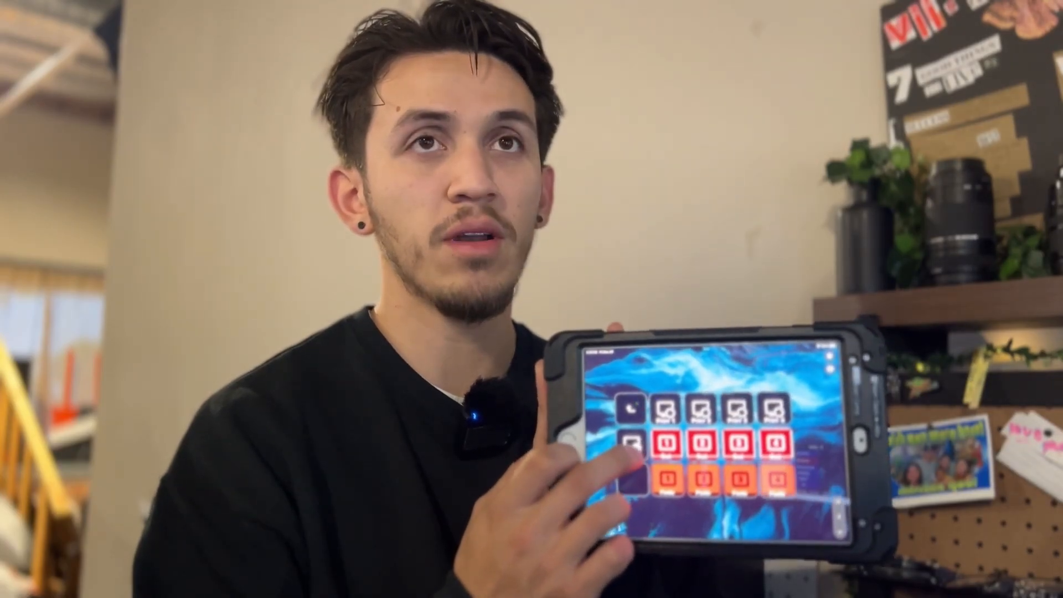
click(520, 472)
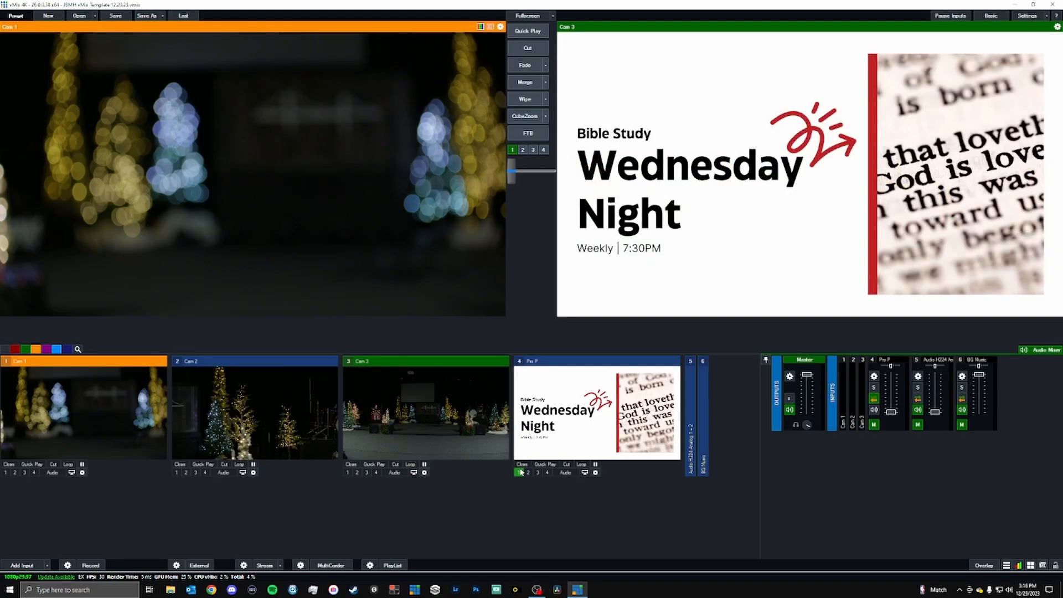
click(520, 473)
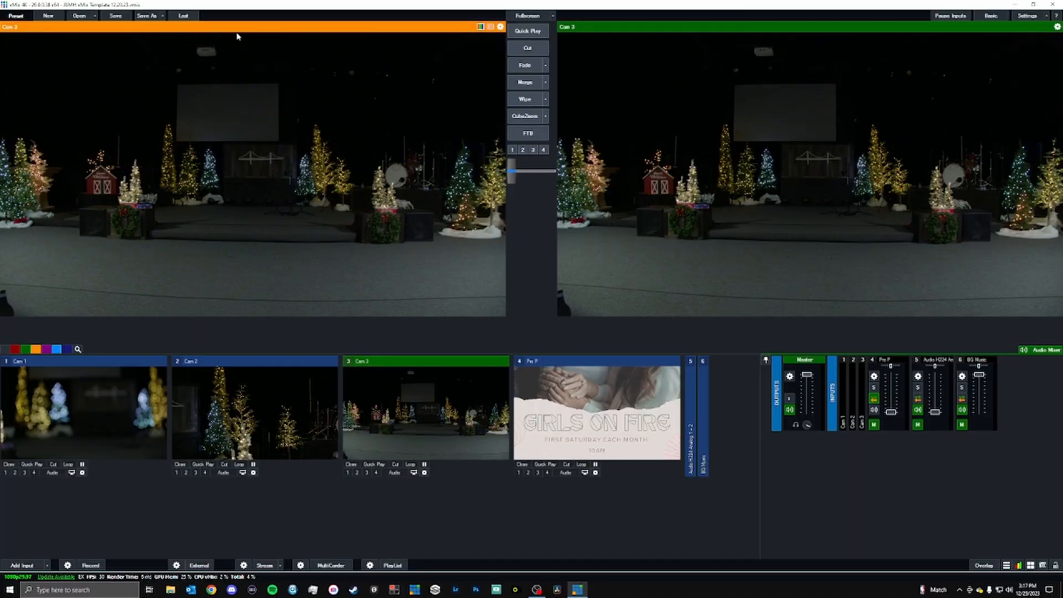
Cycle the preview repeatedly through Cam 1, Cam 2 and Cam 3, finishing on Cam 3.
key(2)
key(1)
key(2)
key(3)
key(2)
key(1)
key(2)
key(3)
key(2)
key(1)
key(3)
key(2)
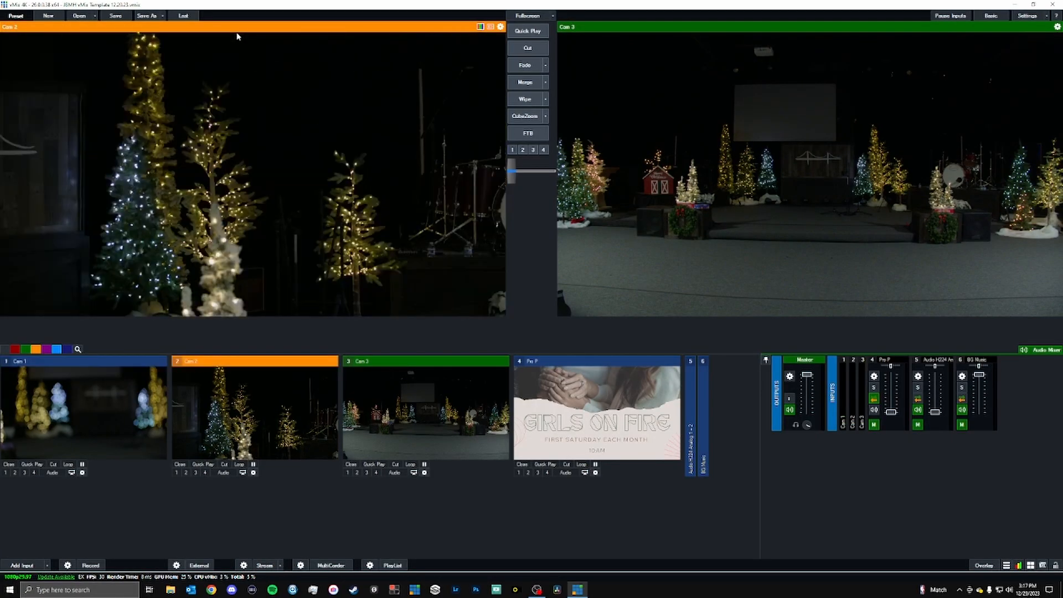
key(1)
key(3)
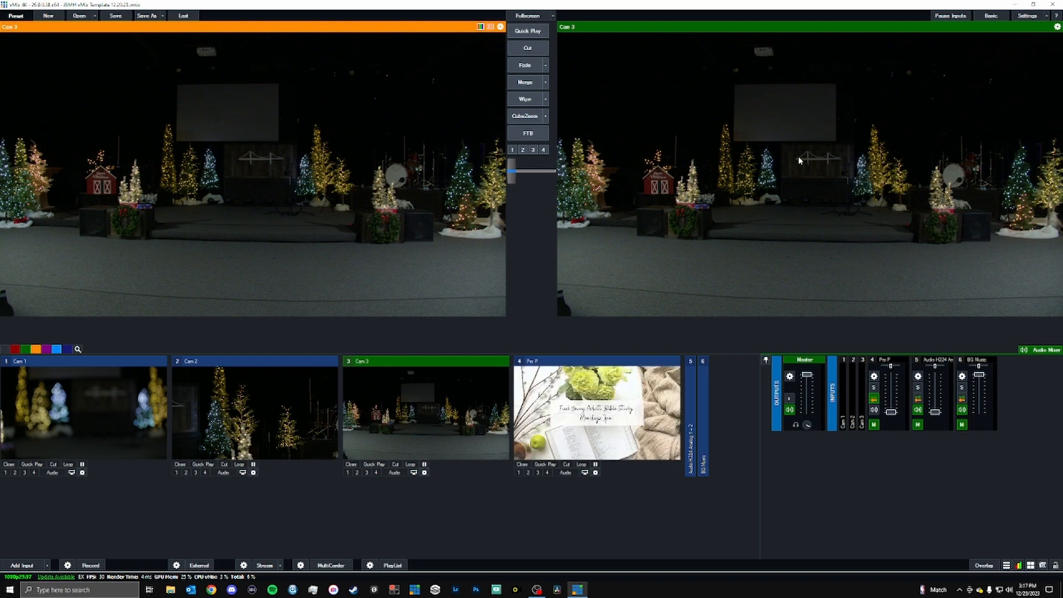
Send Cam 1 and Cam 2 in turn to the program output, and turn on overlay channel 1 for Cam 1.
key(F1)
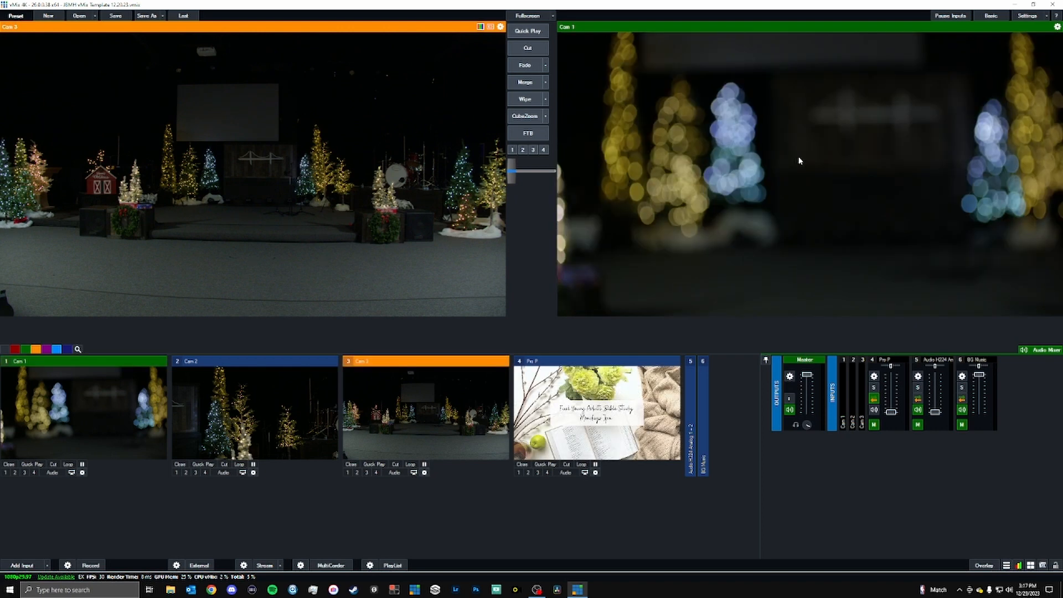
key(F2)
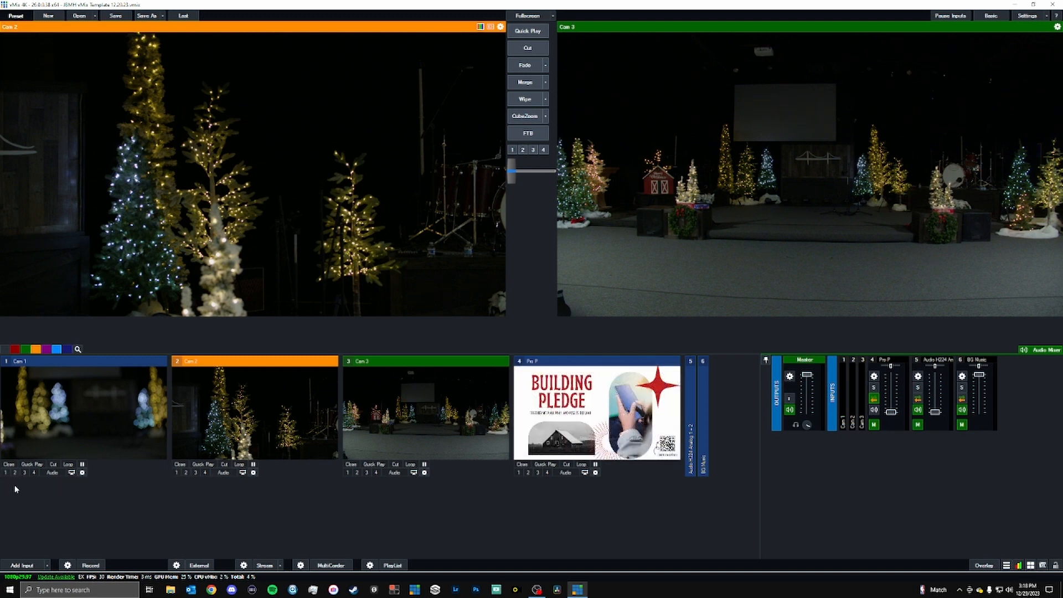
click(5, 473)
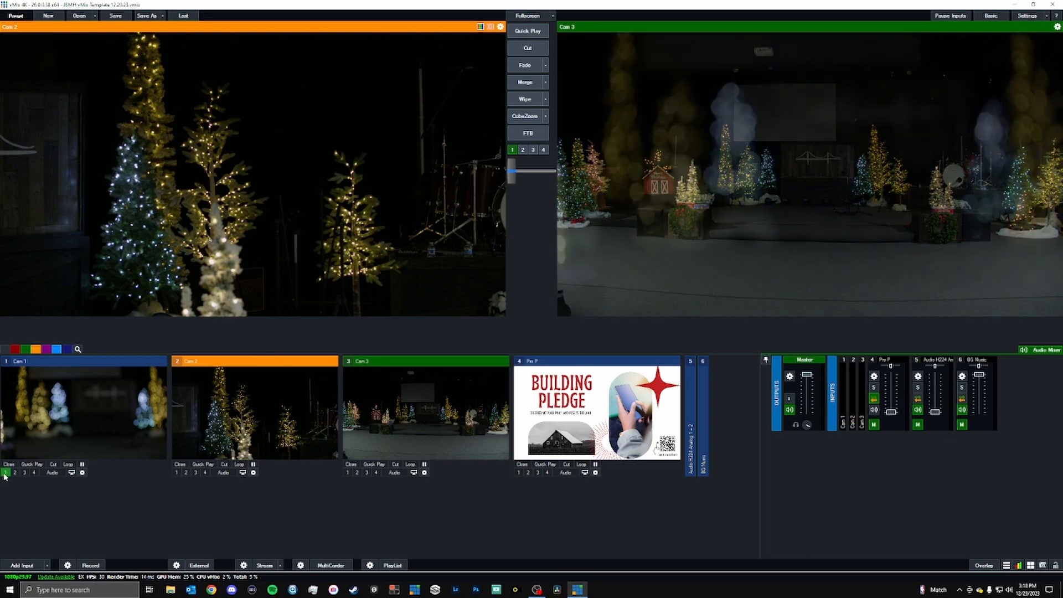